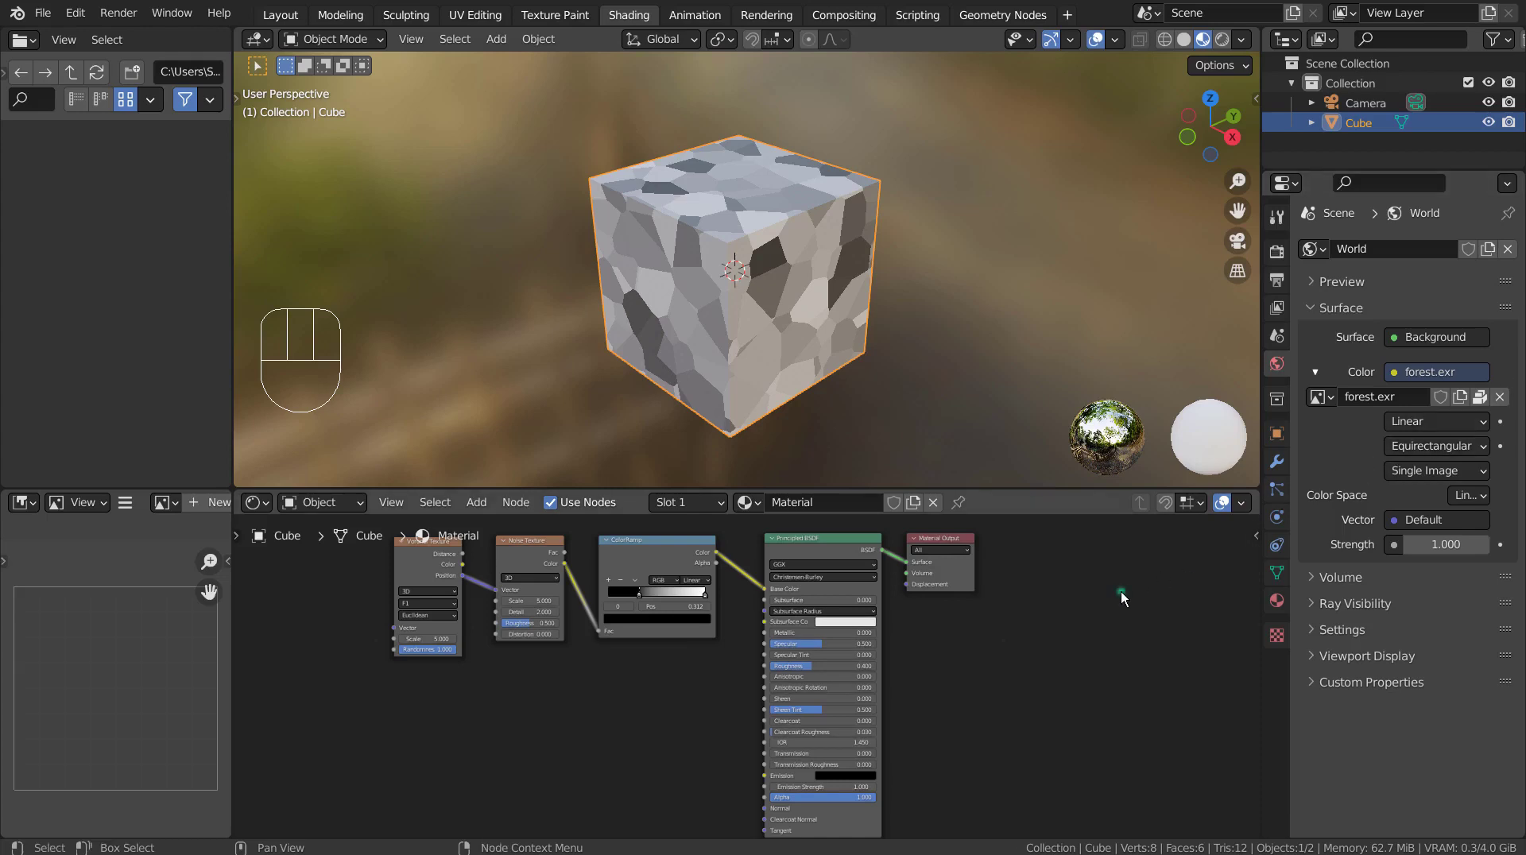
Try a Voronoi Scale of about 10 and a Noise Scale of -3.3, undoing both.
click(1121, 592)
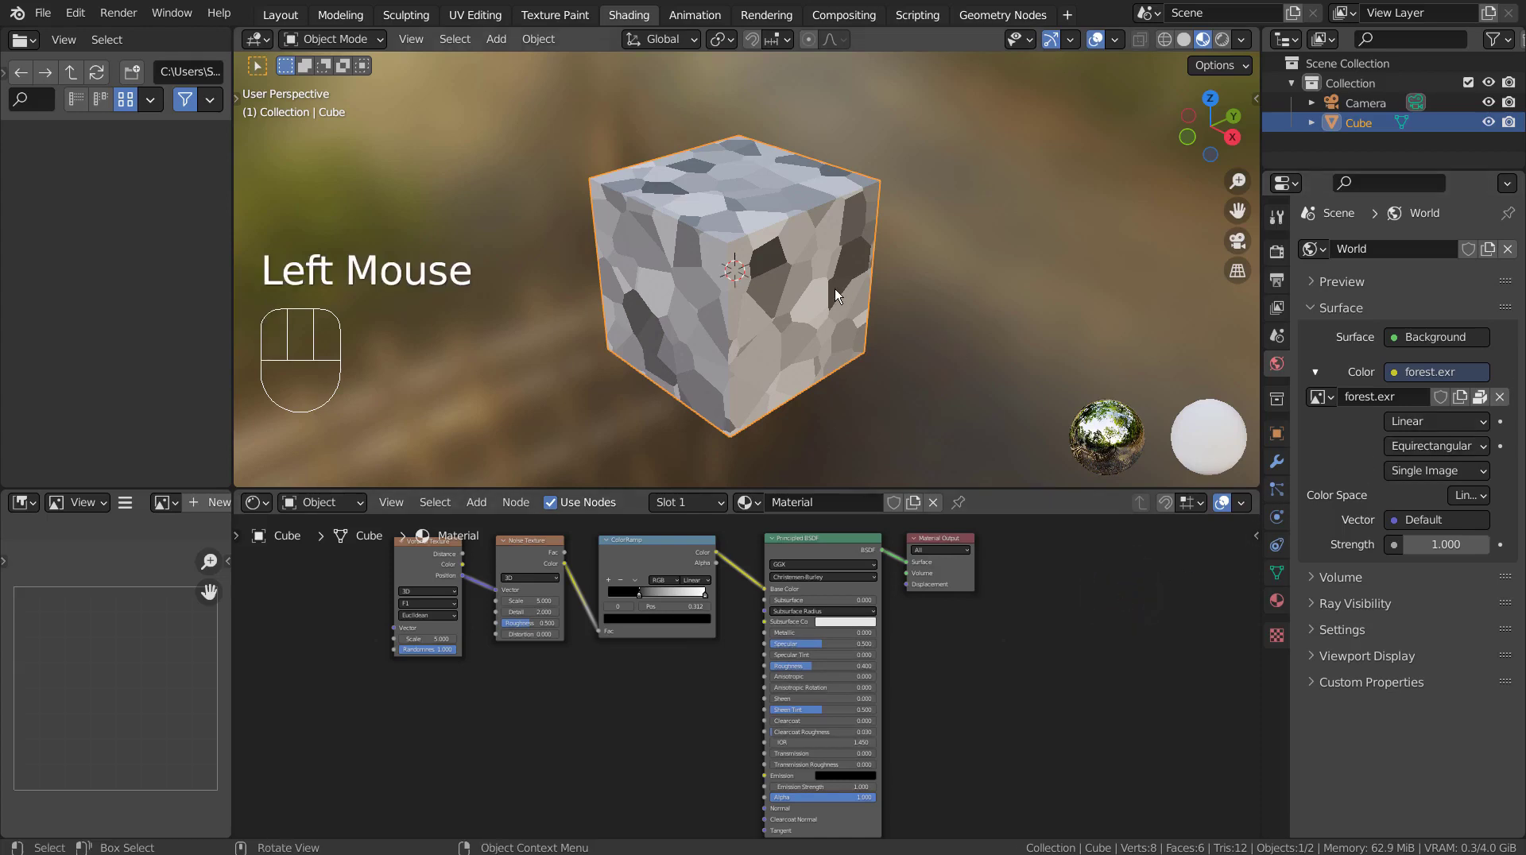
key(ctrl+space)
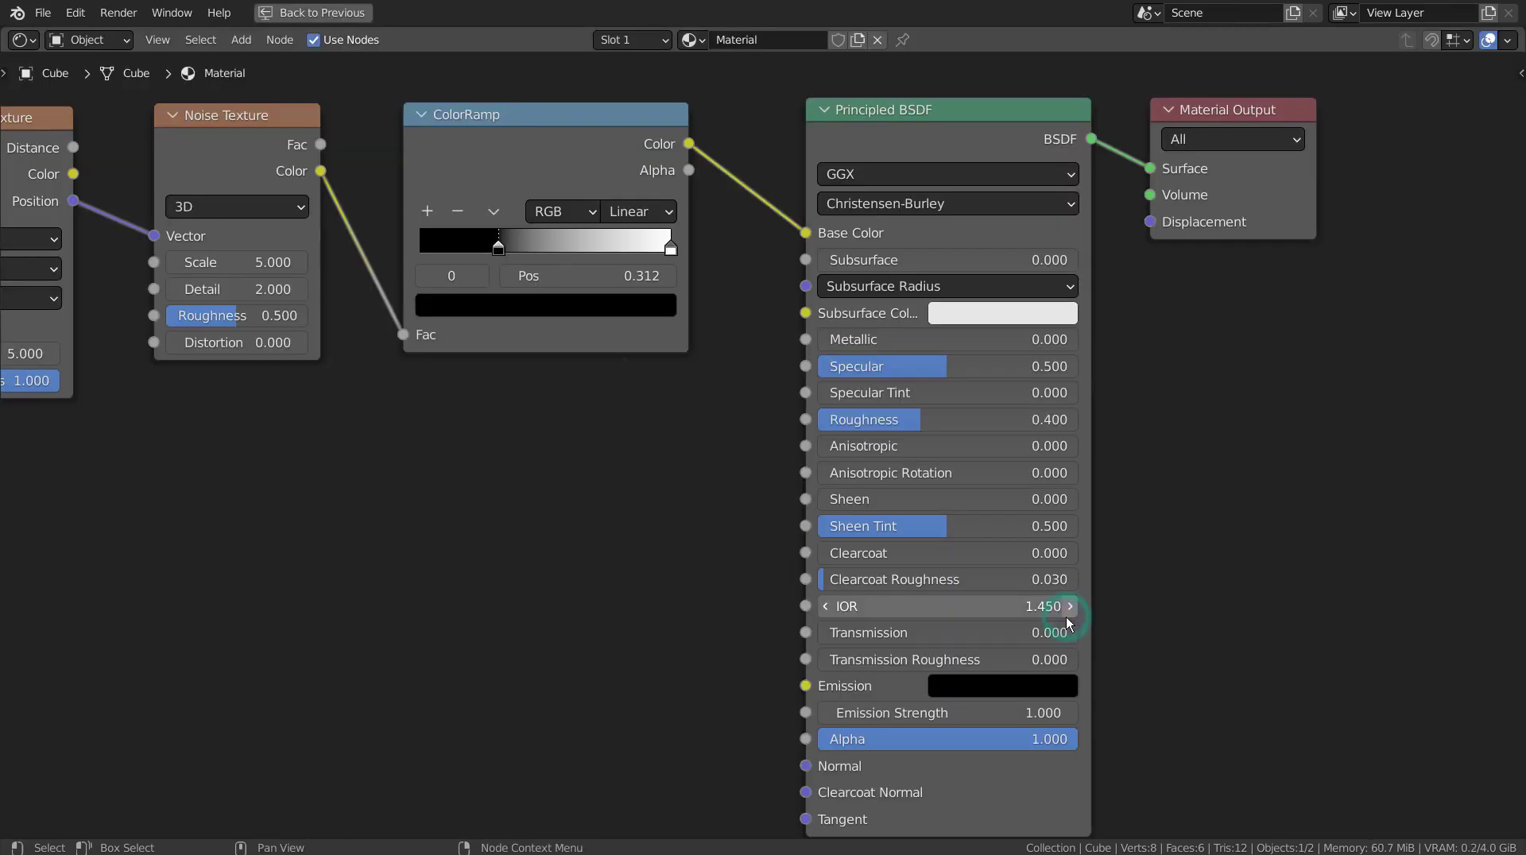
middle_drag(1149, 502, 1241, 472)
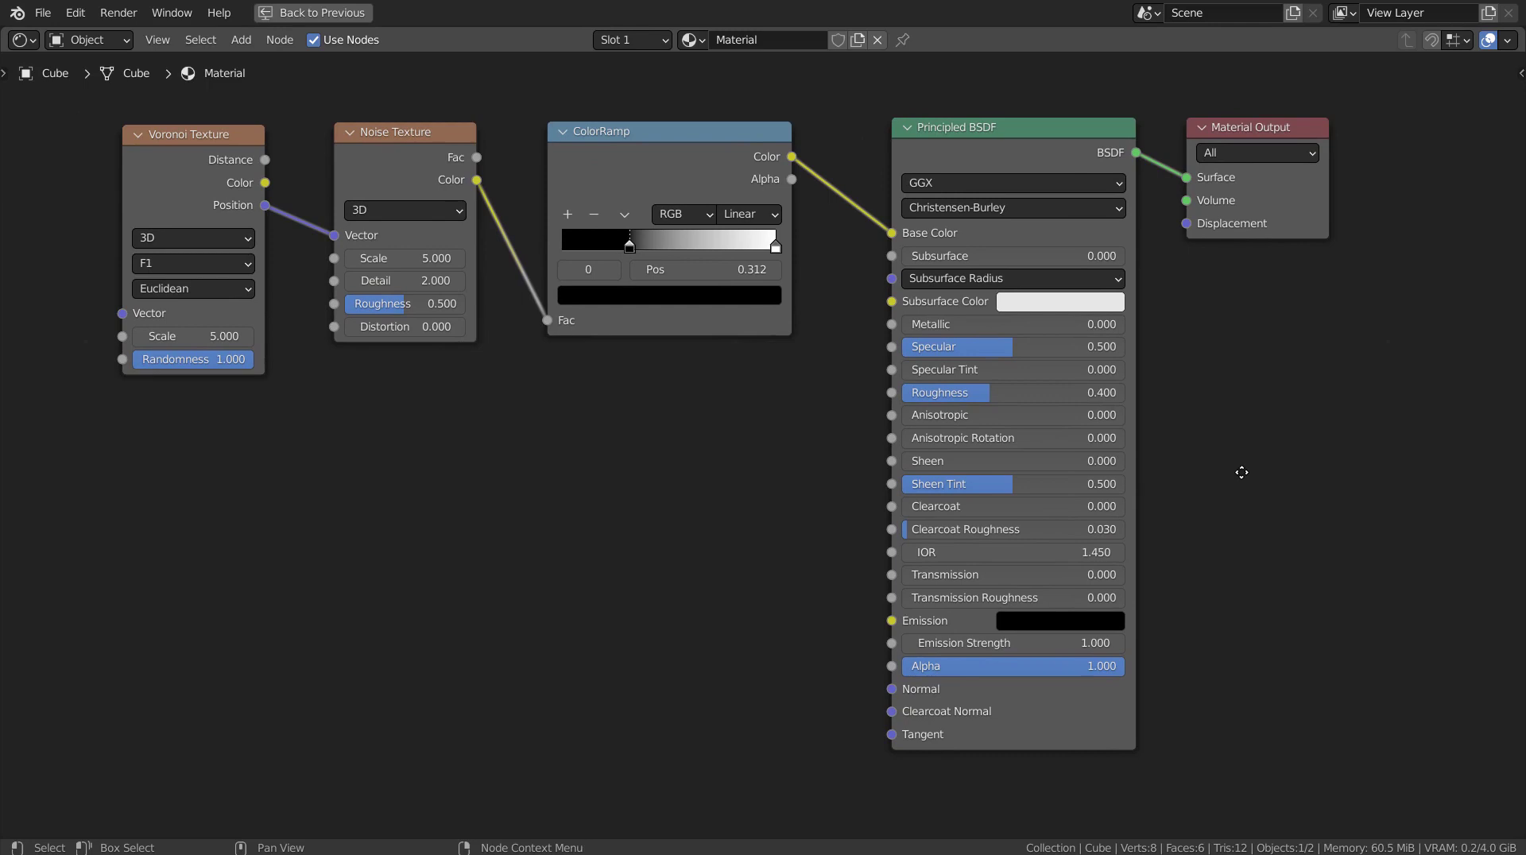
key(ctrl)
key(ctrl+space)
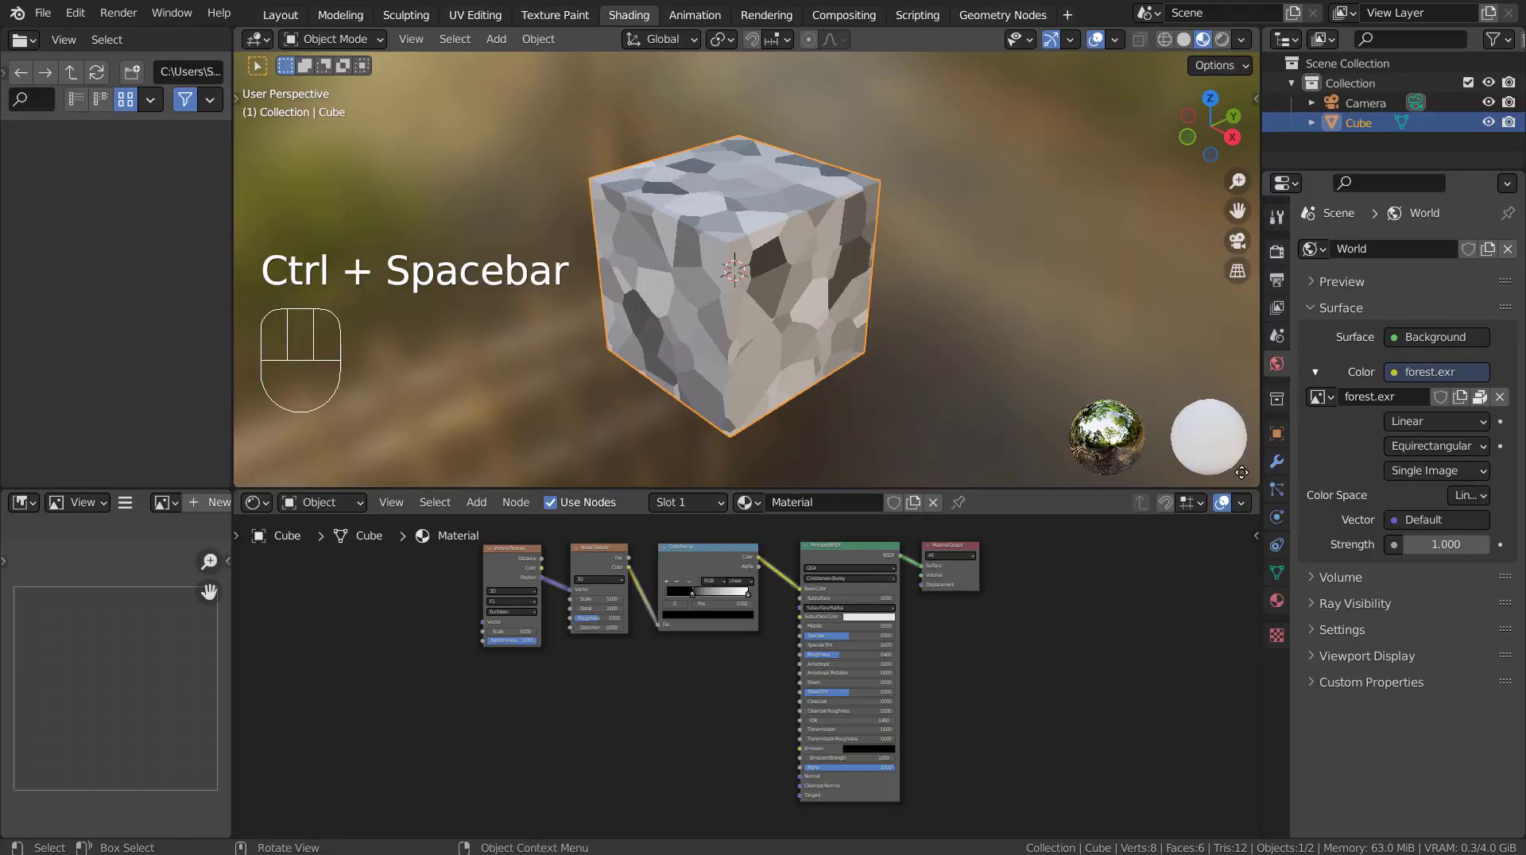
scroll(541, 580, up, 4)
shift+middle_drag(545, 587, 852, 791)
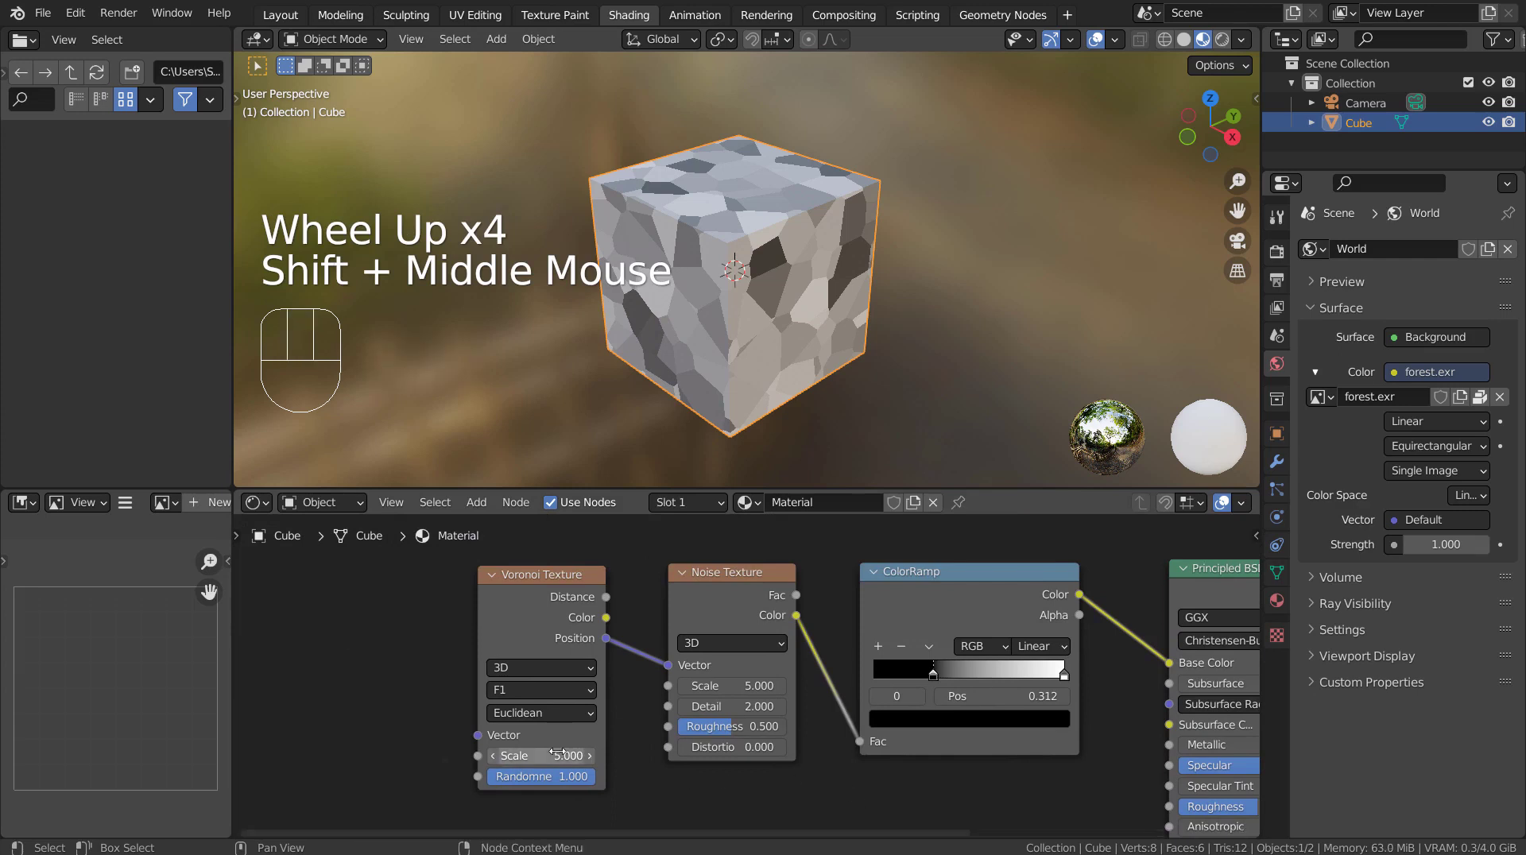
mouse_move(541, 756)
mouse_down()
mouse_move(604, 755)
mouse_move(552, 756)
mouse_up()
key(ctrl+z)
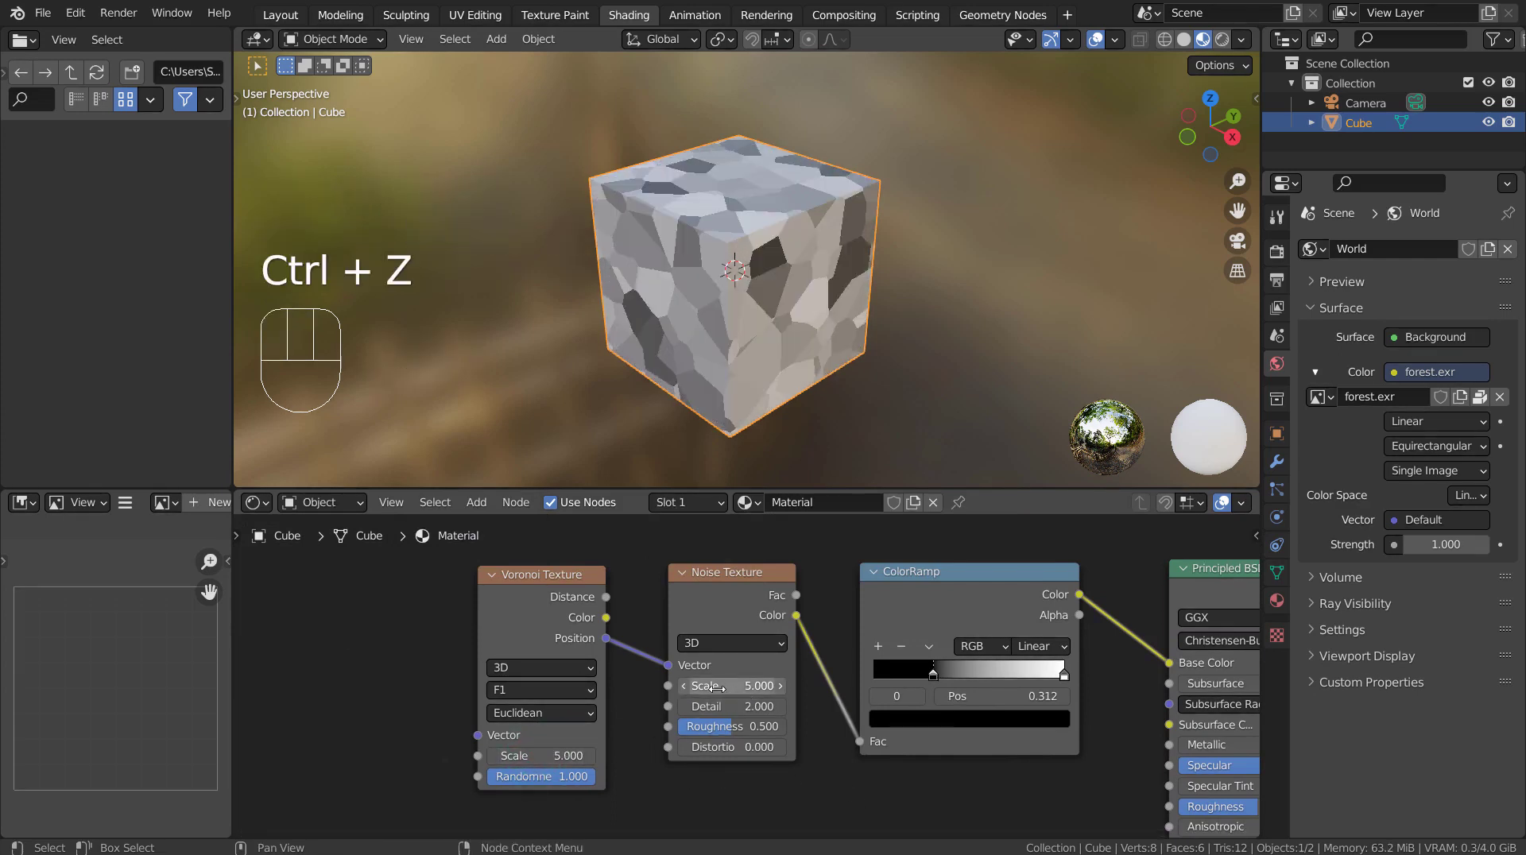
drag(715, 686, 691, 707)
key(ctrl+z)
key(ctrl+z)
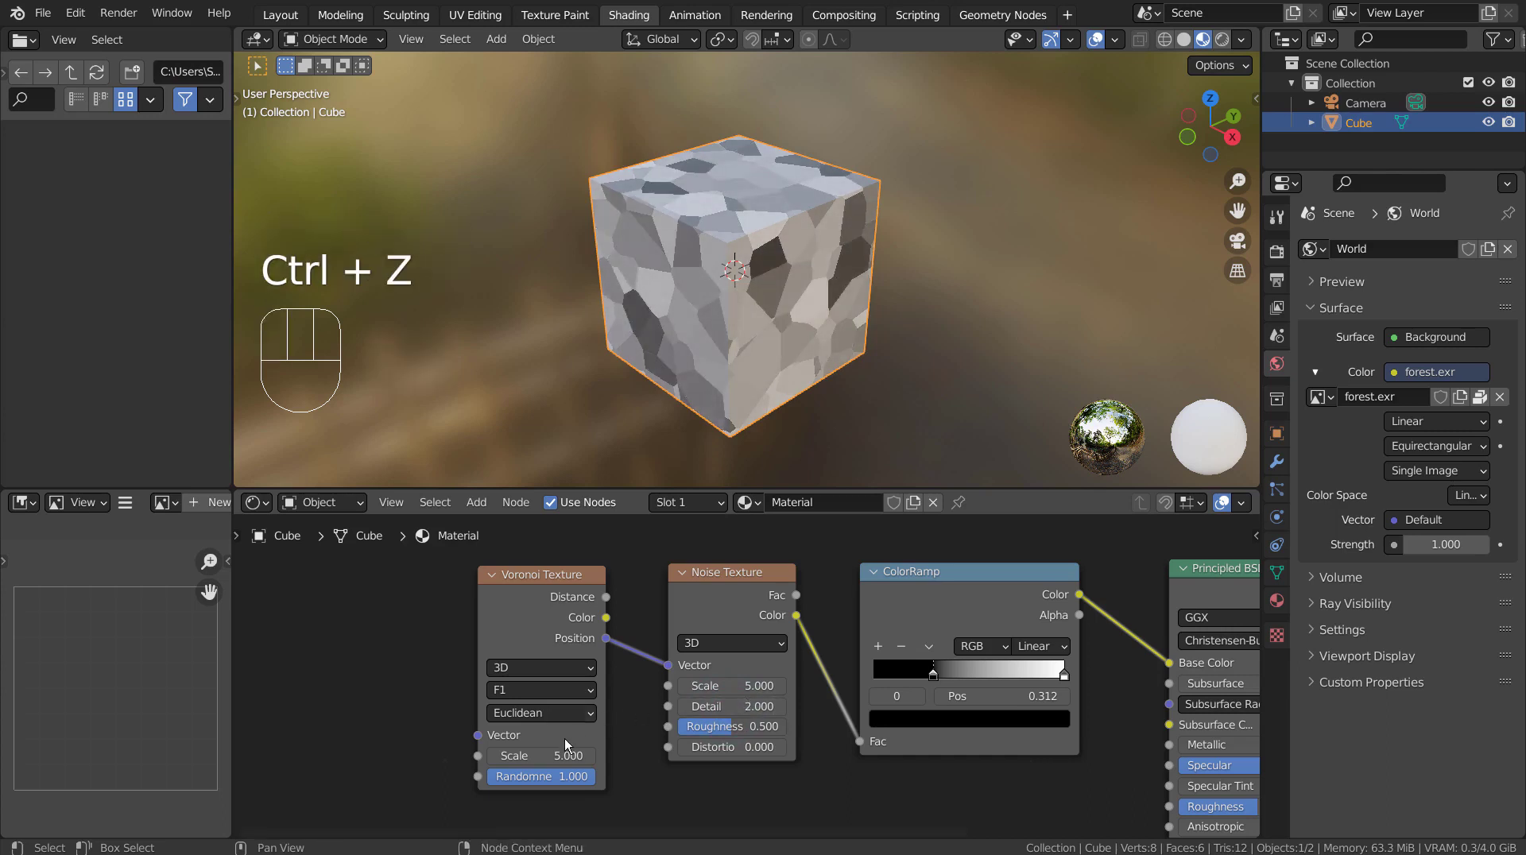
Drop the Voronoi Randomness to 0 and recenter the node graph.
click(559, 776)
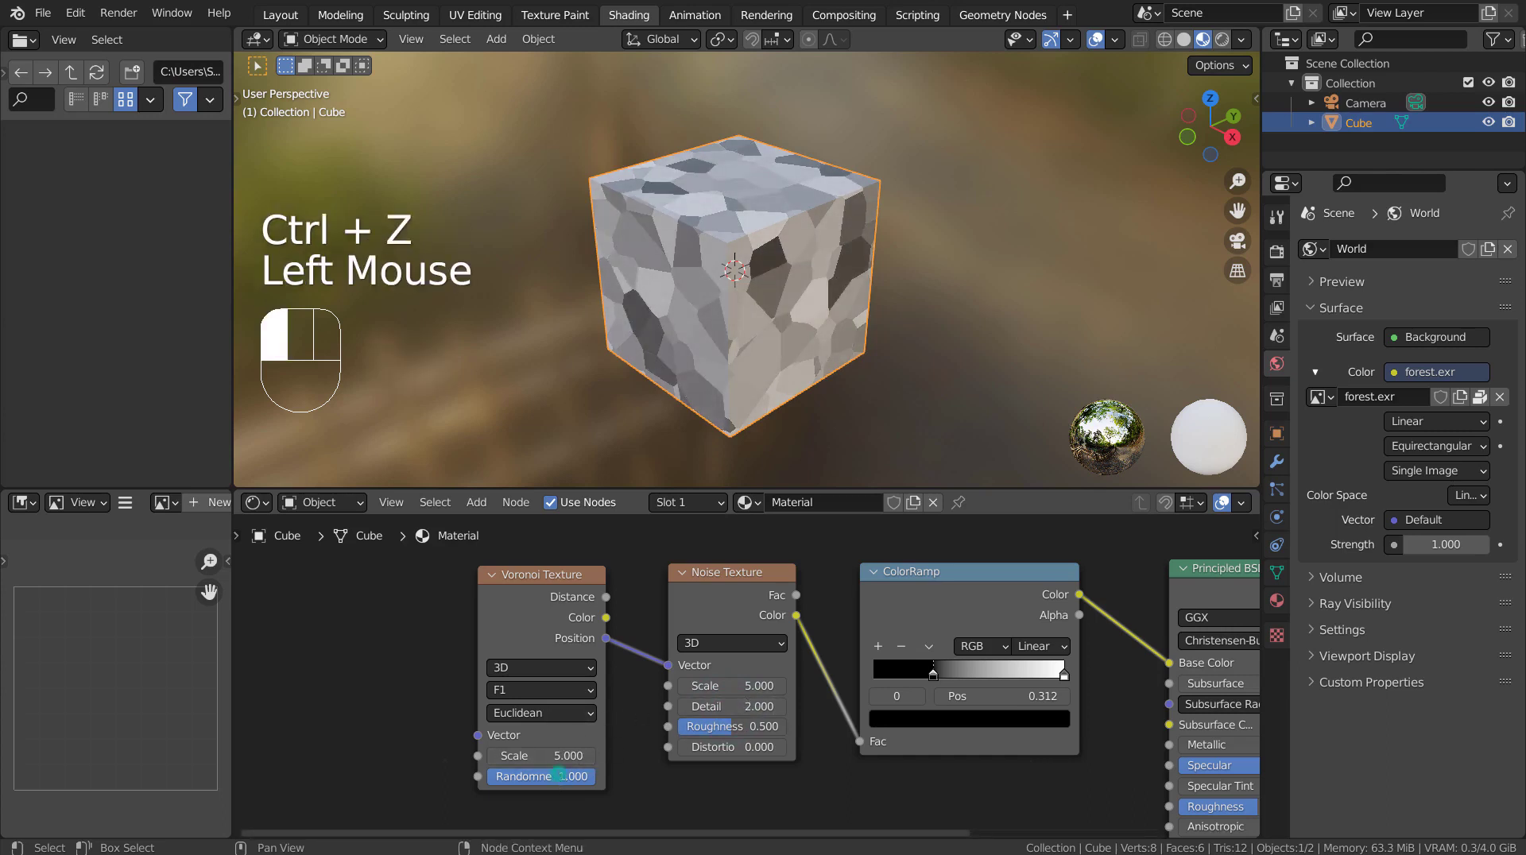
mouse_move(559, 775)
mouse_down()
mouse_move(493, 777)
mouse_move(589, 776)
mouse_up()
scroll(826, 724, down, 5)
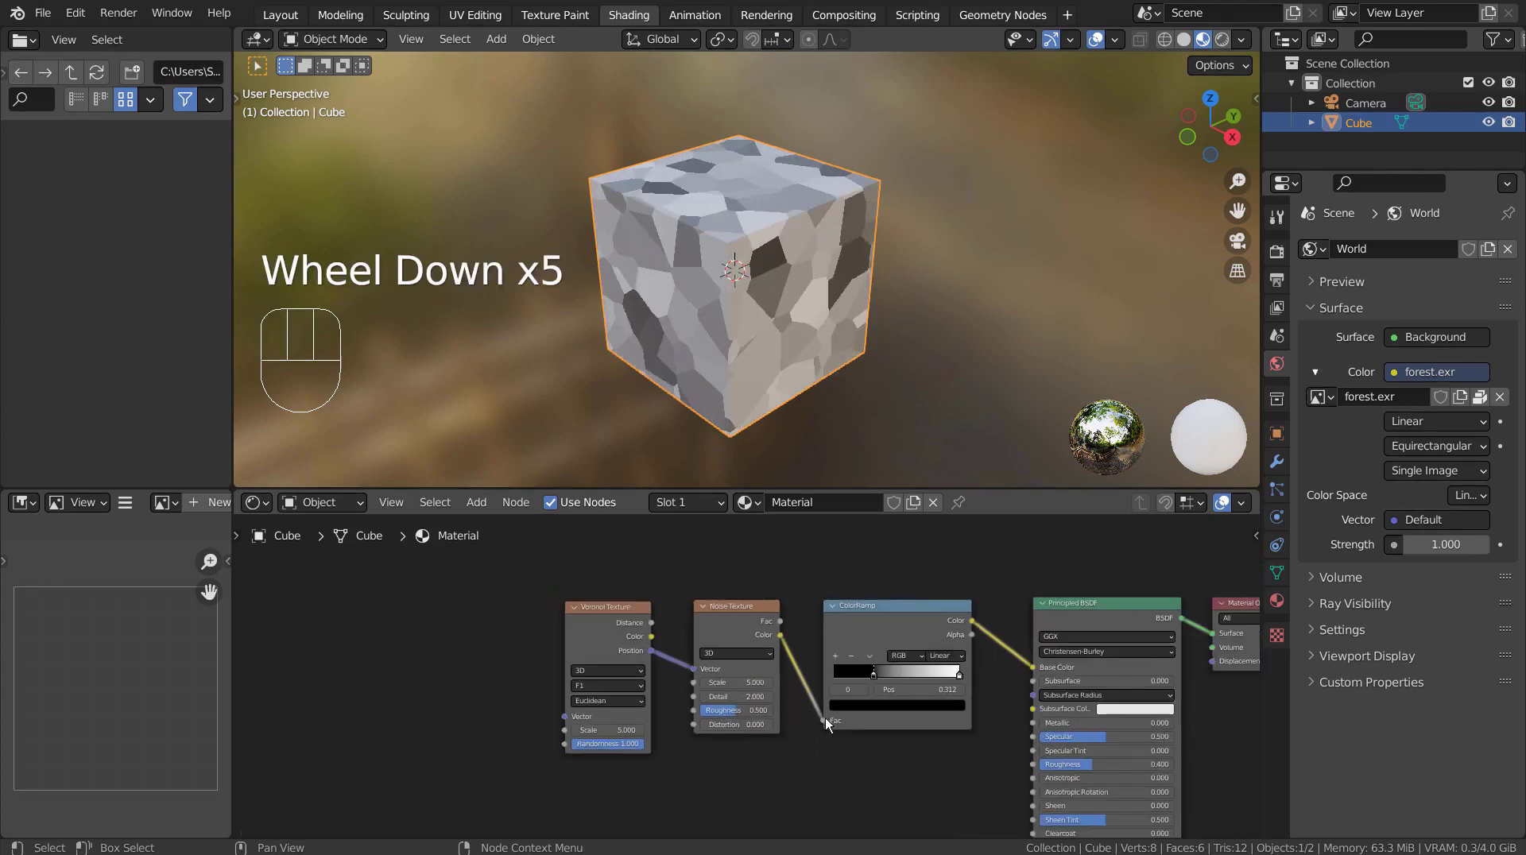
shift+middle_drag(841, 780, 648, 721)
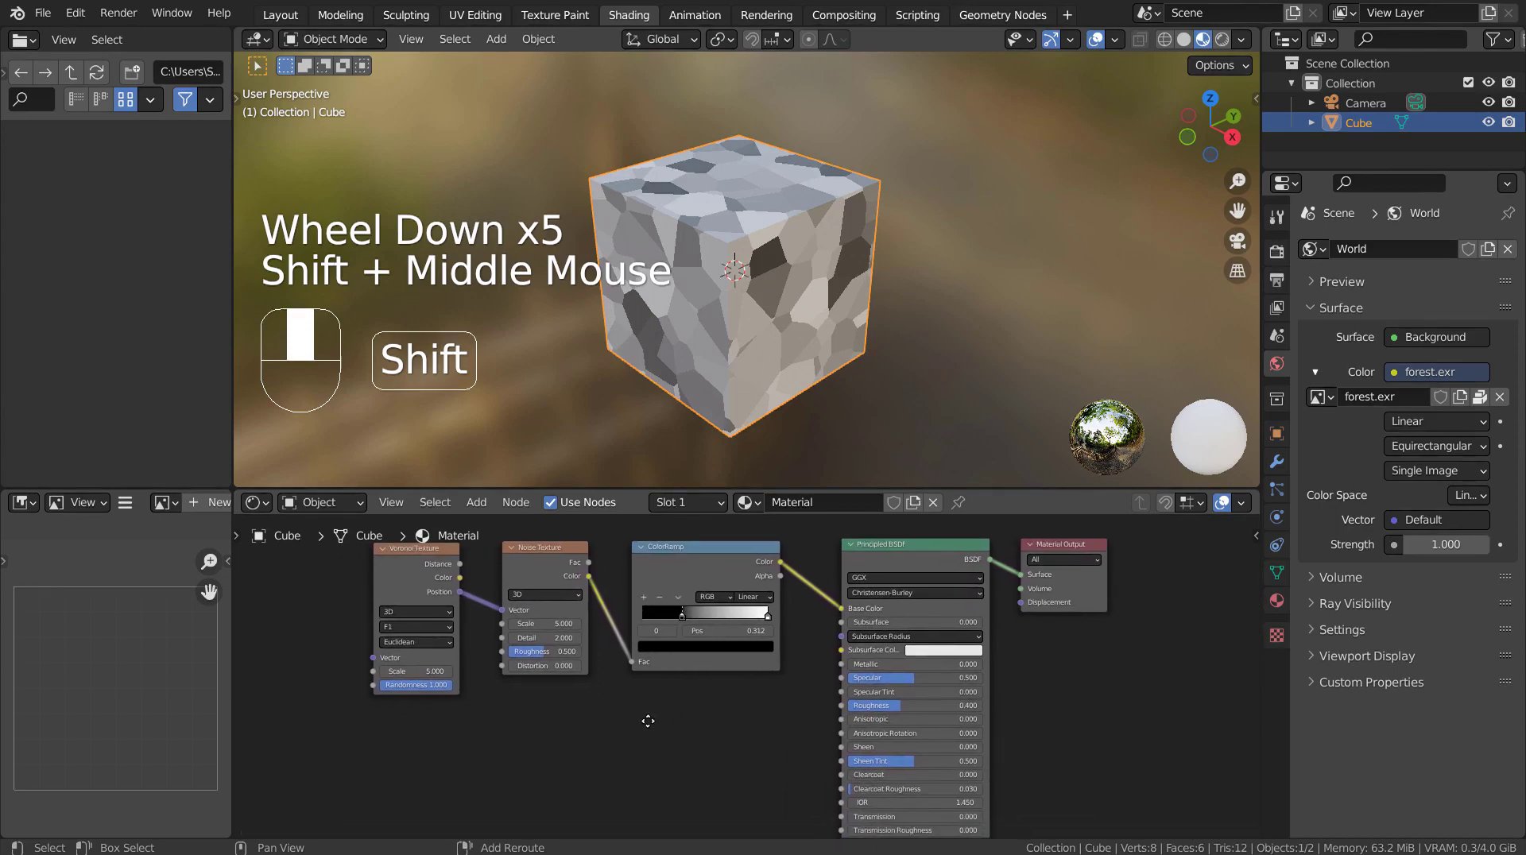
Maximize the node editor, frame all nodes, and group Voronoi, Noise and ColorRamp.
key(ctrl+space)
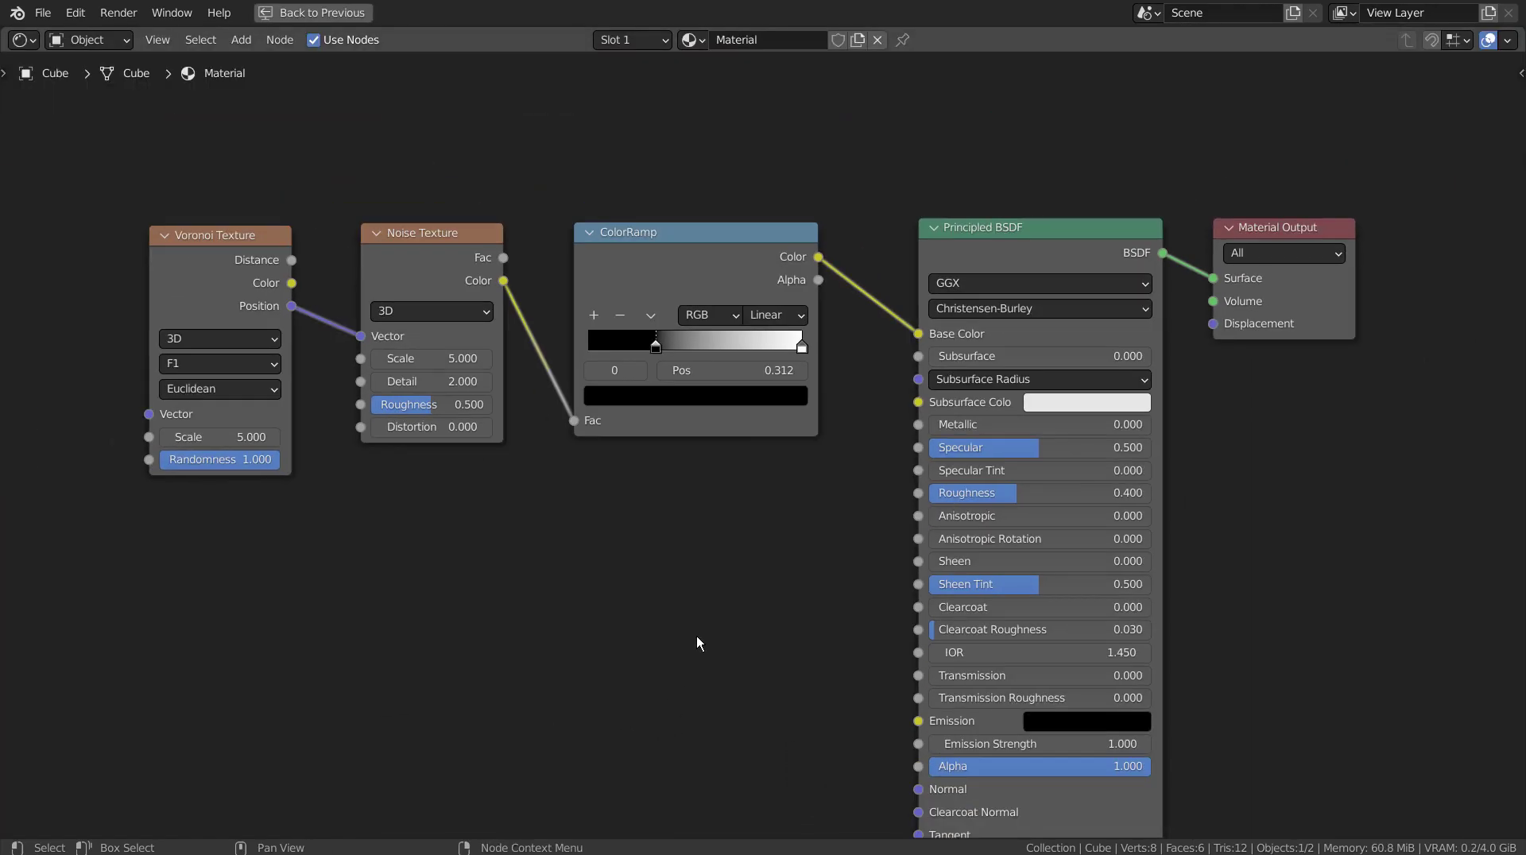
key(Home)
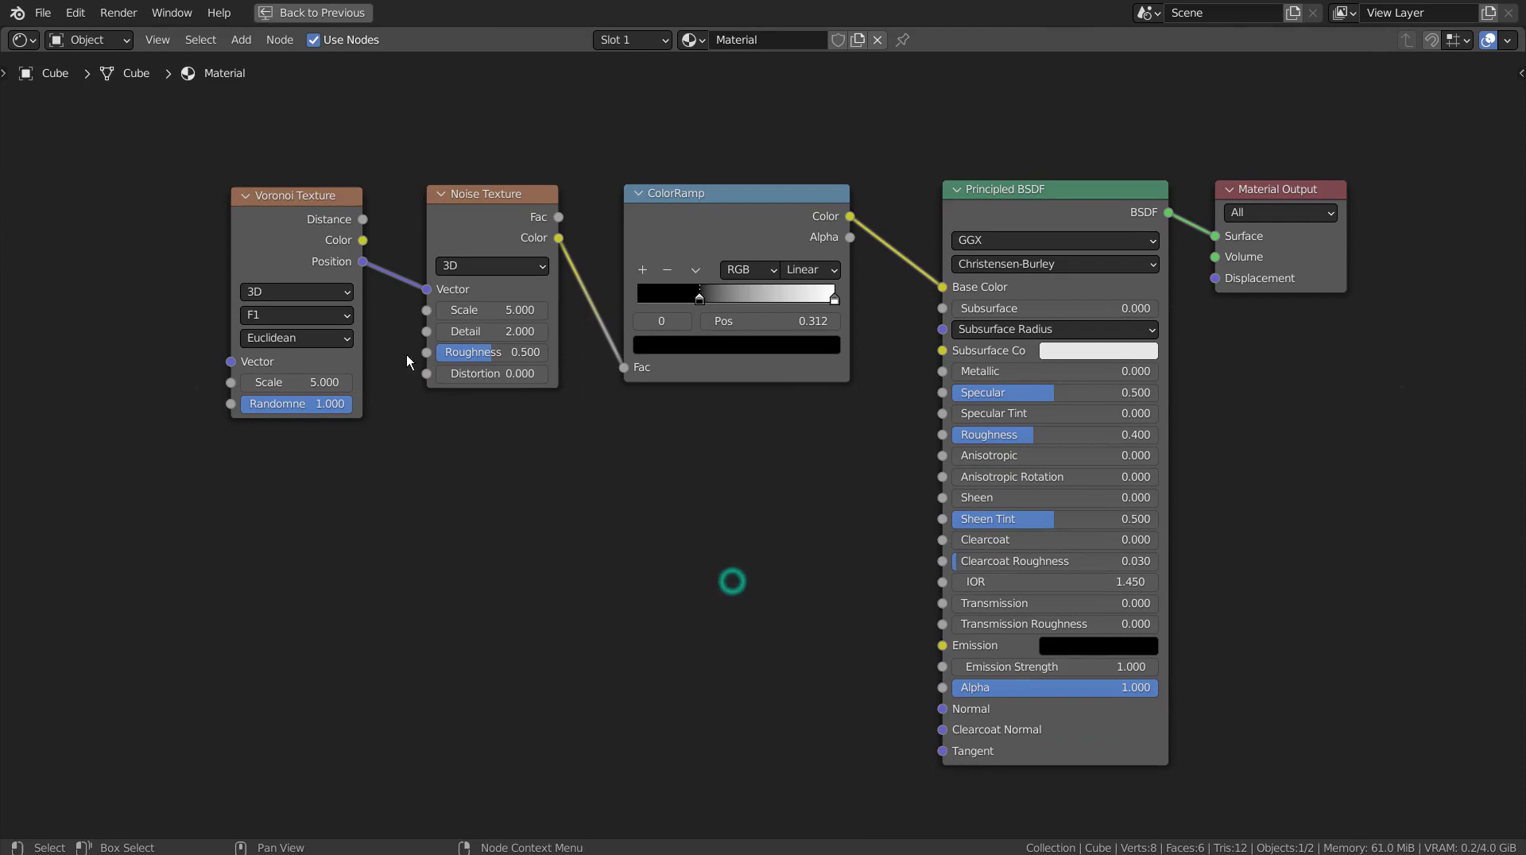
drag(266, 132, 760, 518)
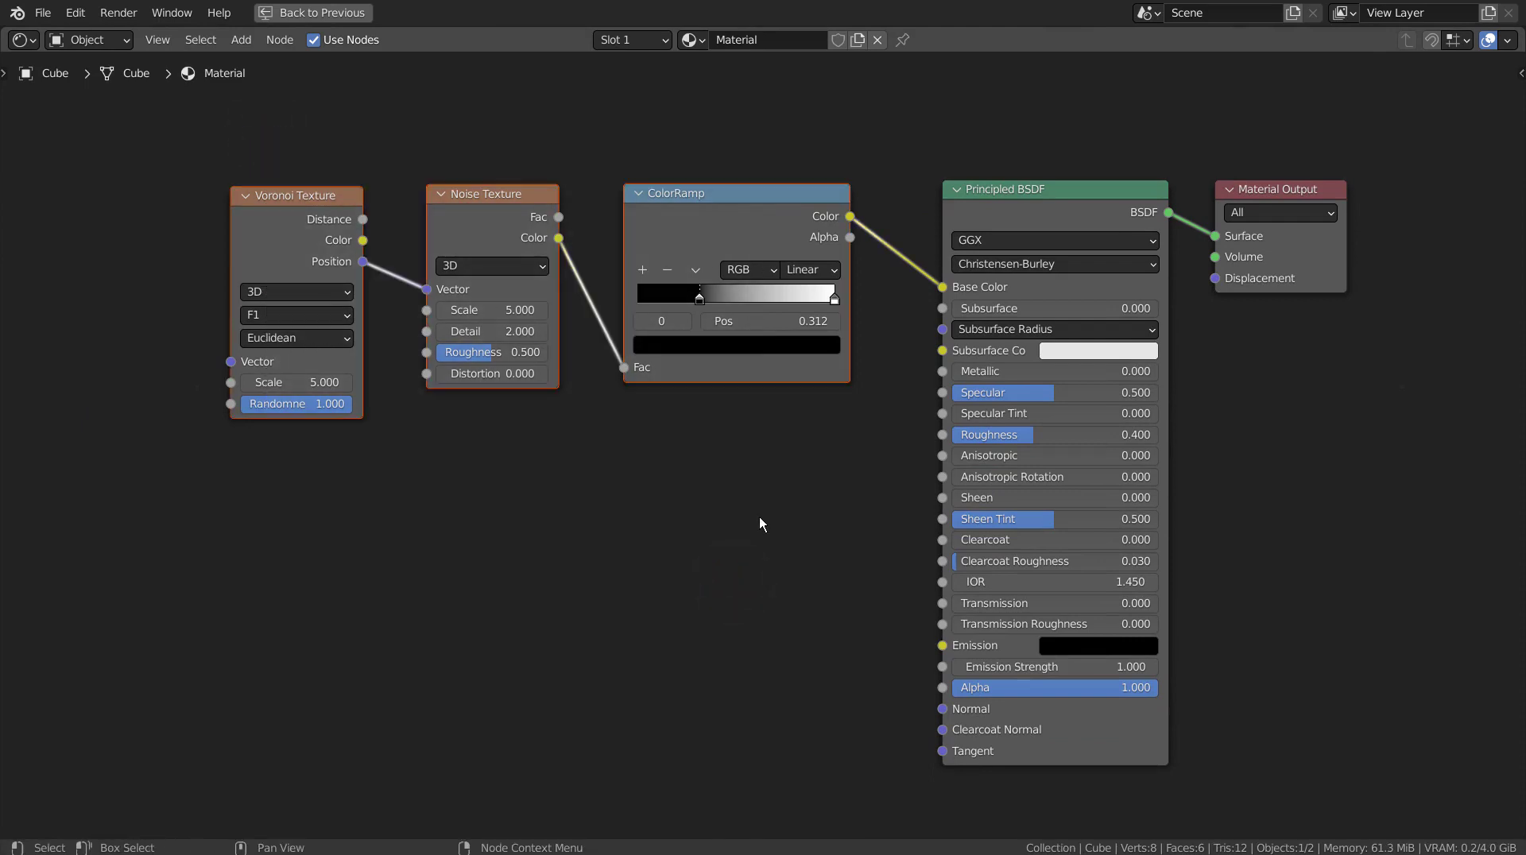
key(ctrl+g)
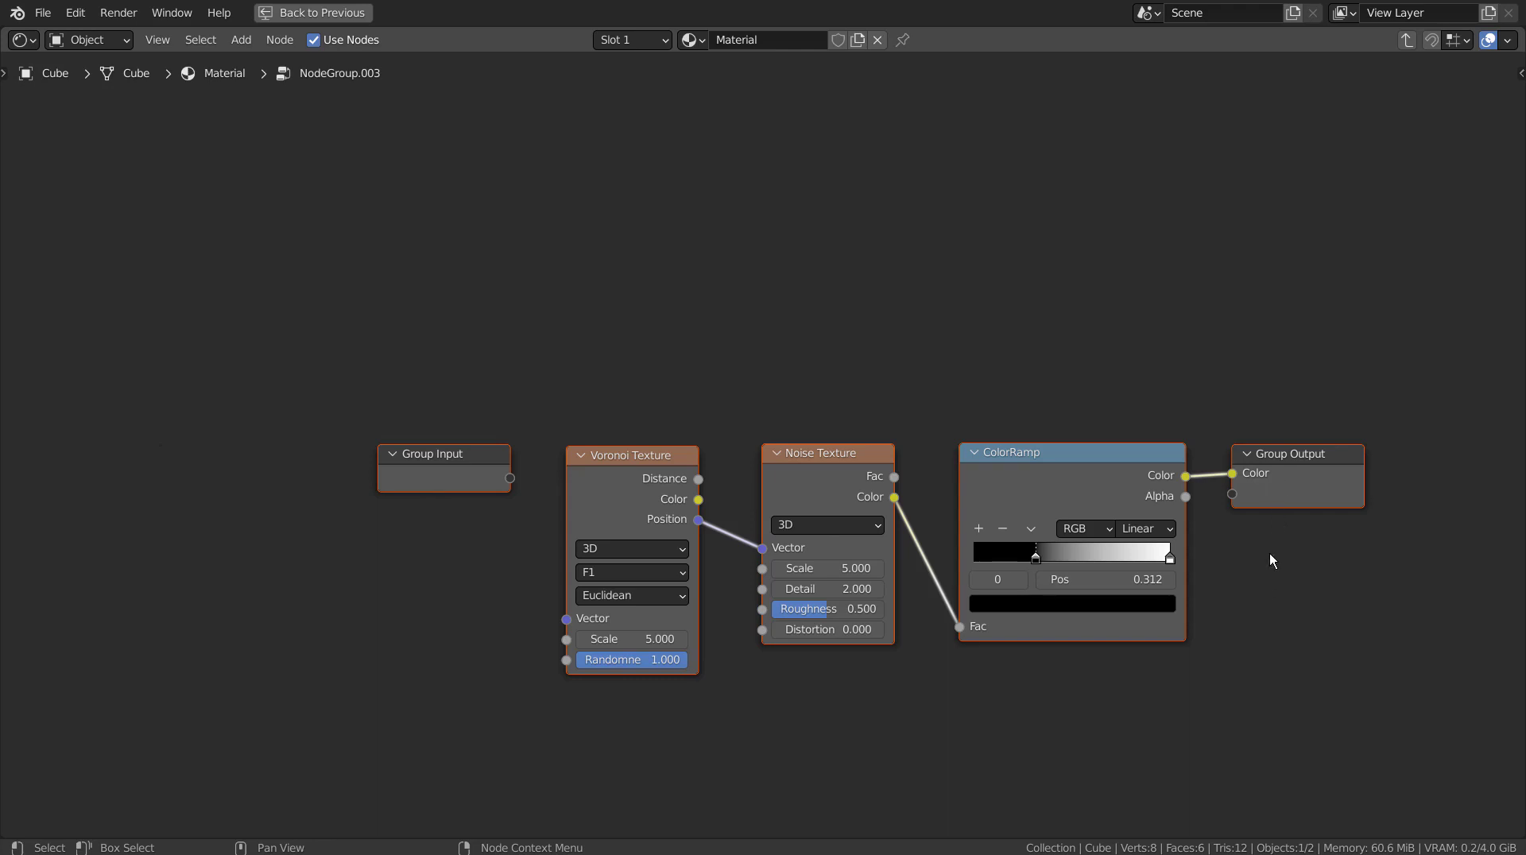
Back in the material tree, place NodeGroup.003 beside the Principled BSDF.
key(Tab)
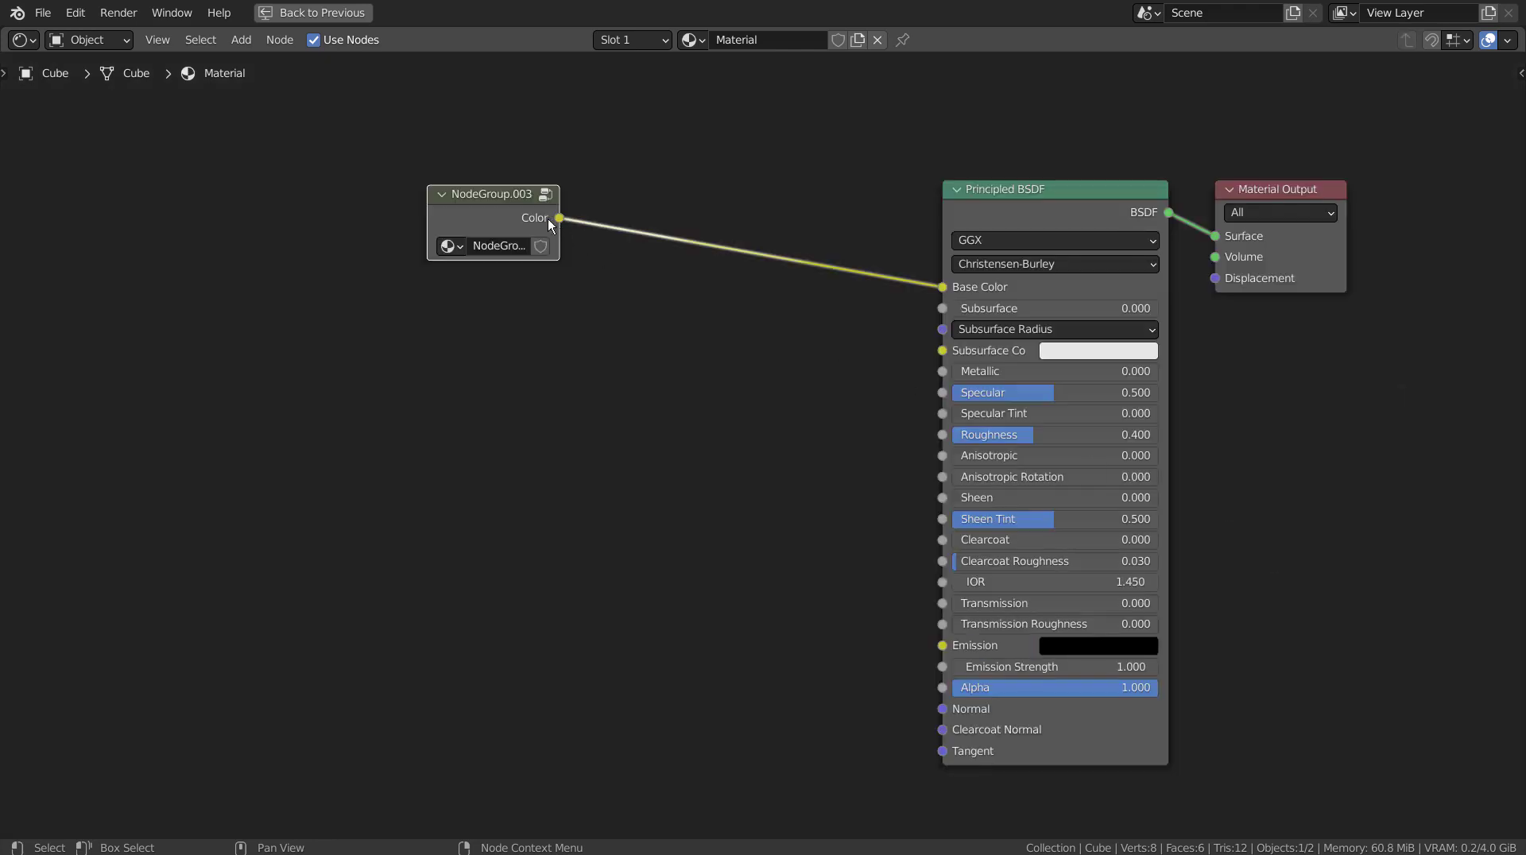
drag(498, 199, 640, 269)
drag(675, 222, 775, 192)
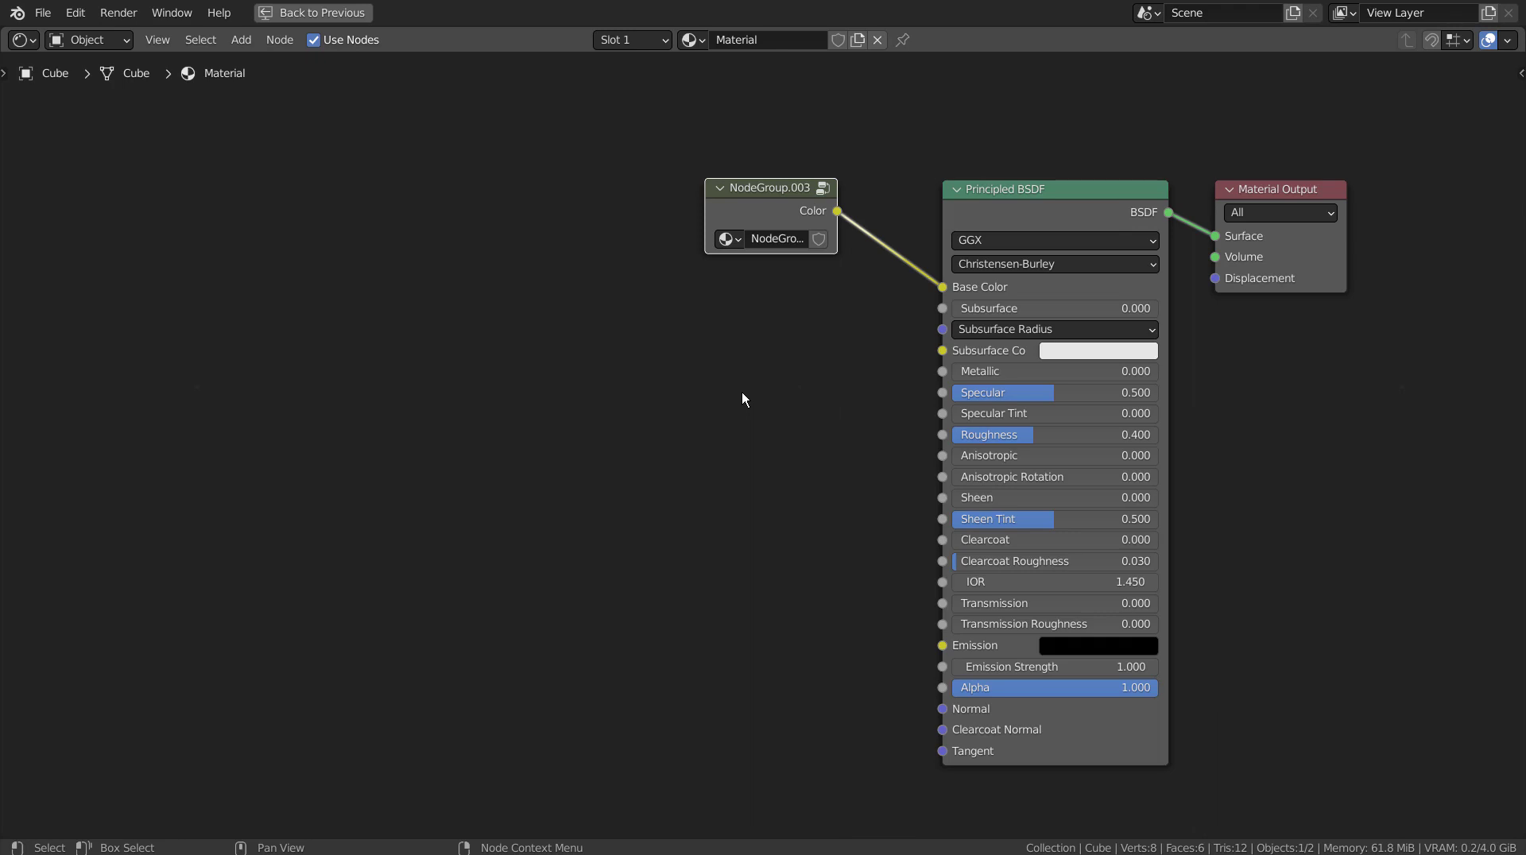
Enter and leave NodeGroup.003 several times, ending at the material tree.
click(823, 188)
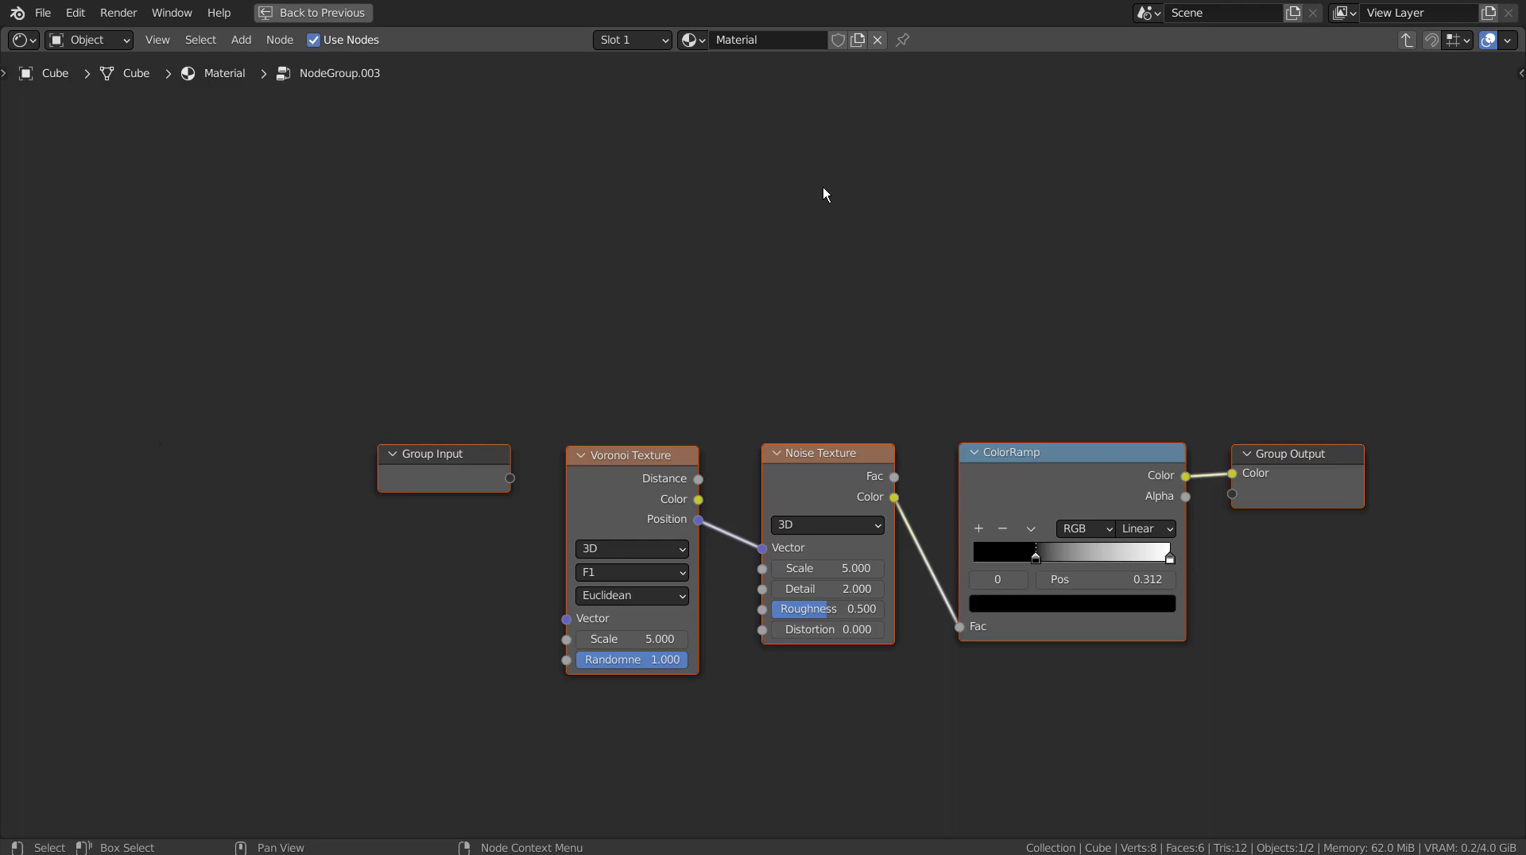
key(Tab)
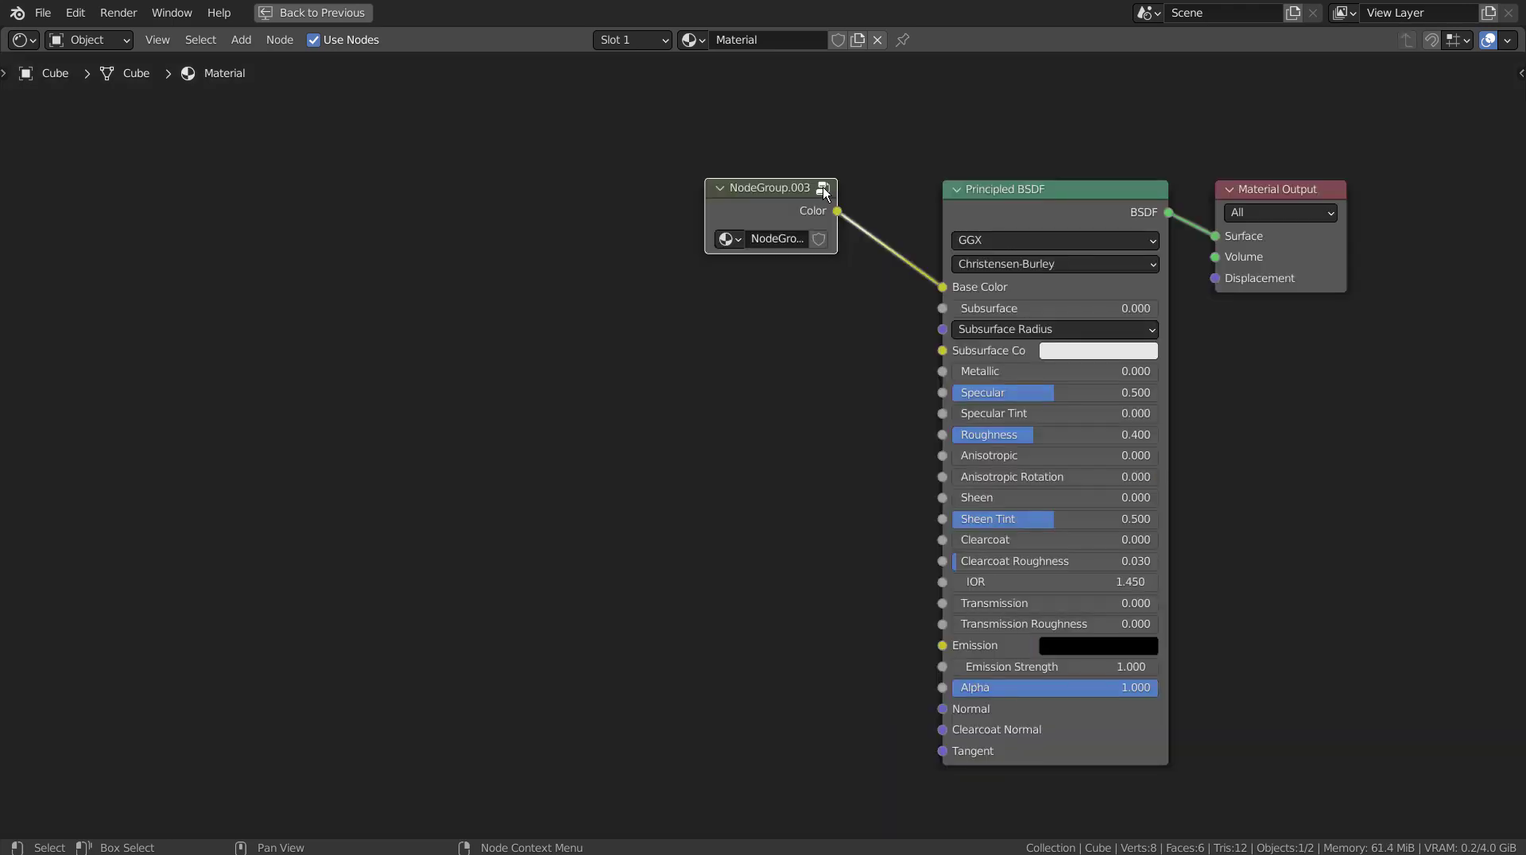
click(822, 188)
key(Tab)
click(823, 187)
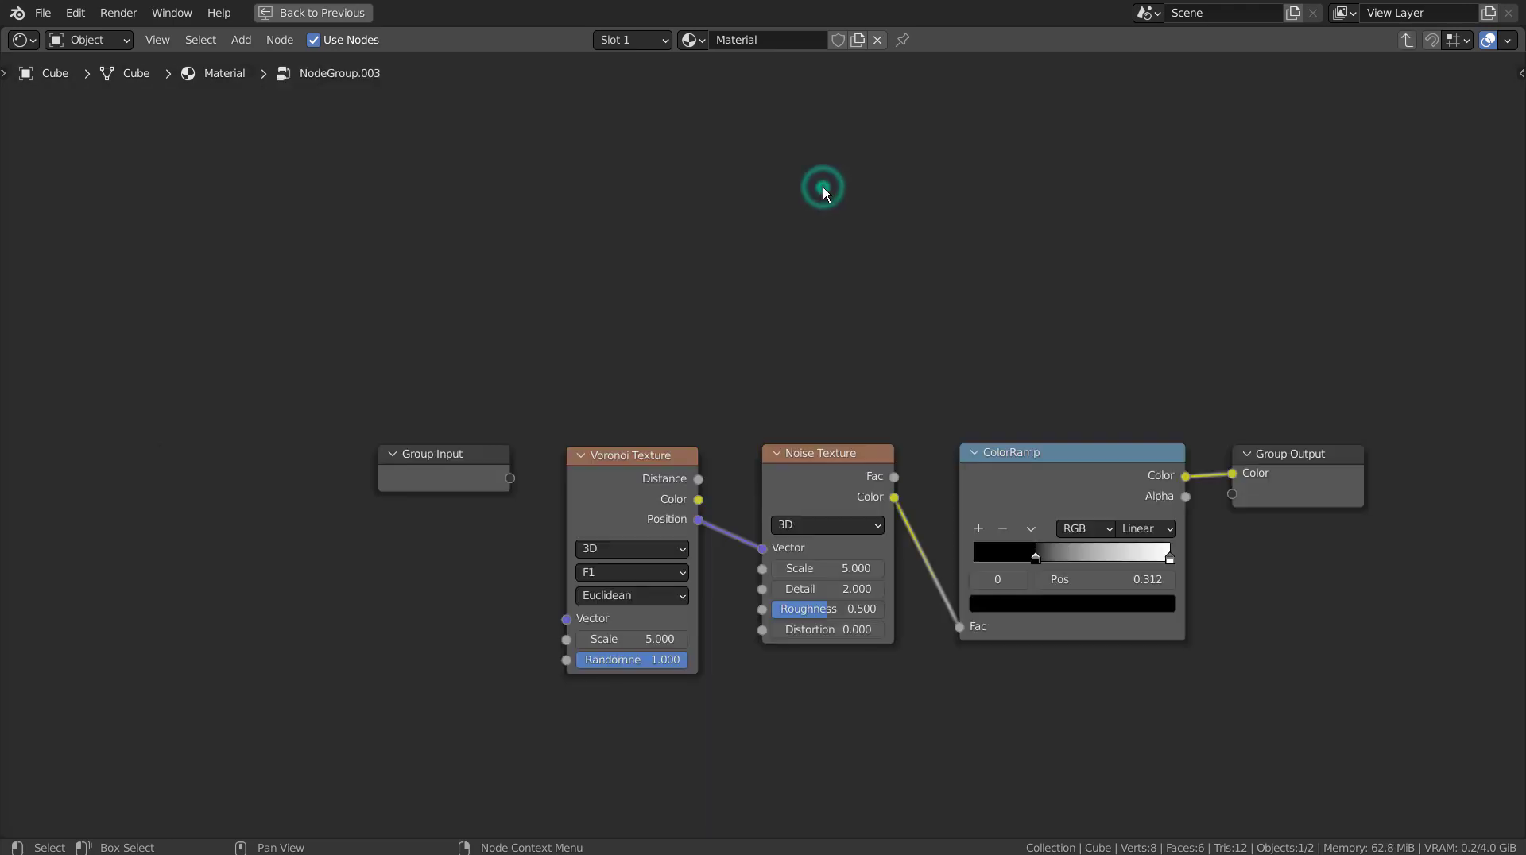
key(Tab)
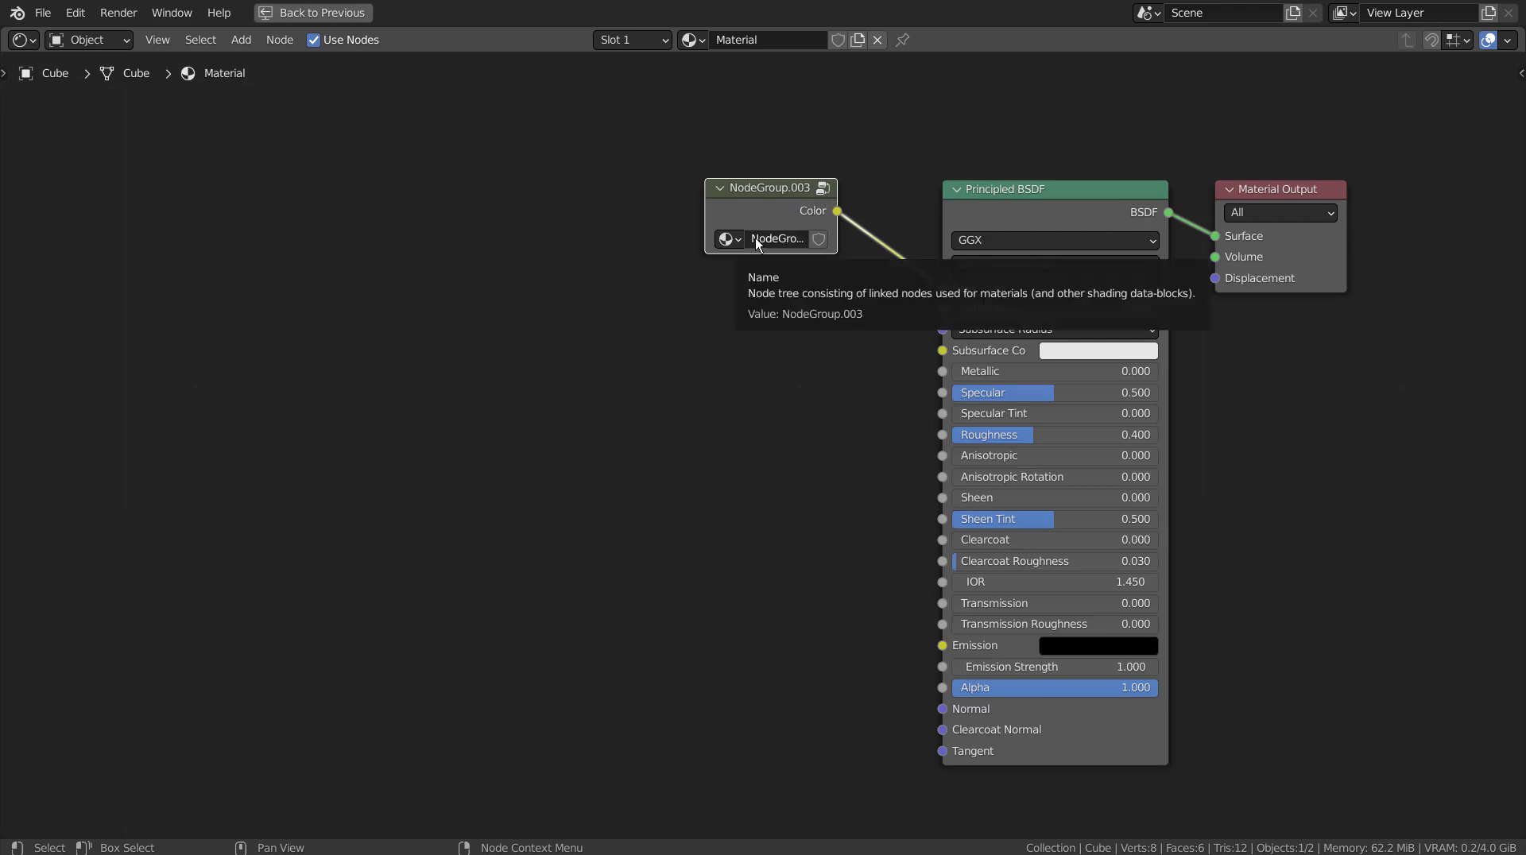
Inside NodeGroup.003, link the Voronoi Scale socket to the Group Input as a Scale input.
click(775, 223)
key(Tab)
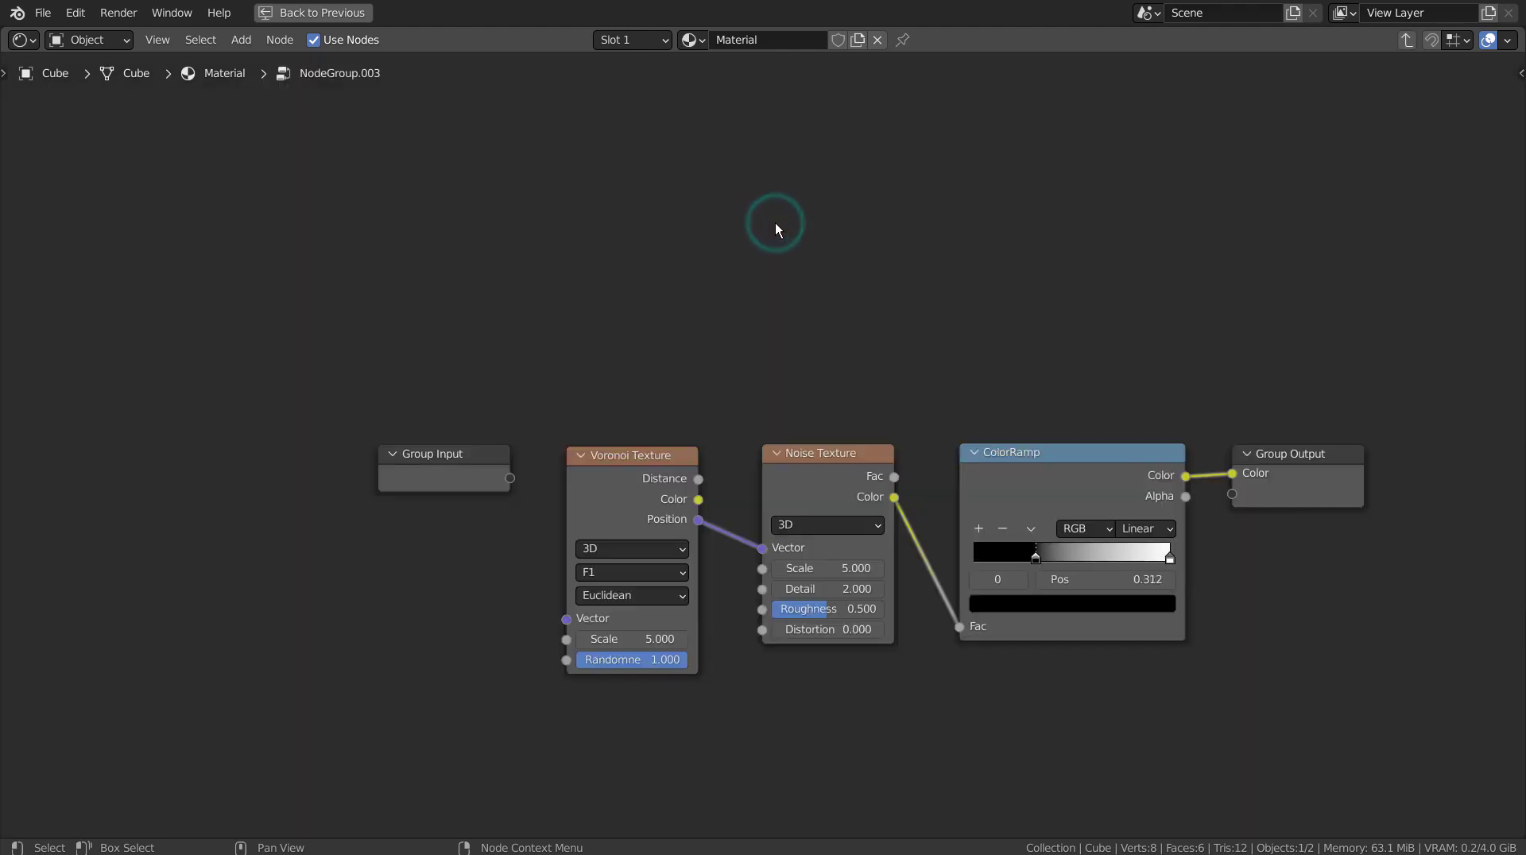
click(426, 457)
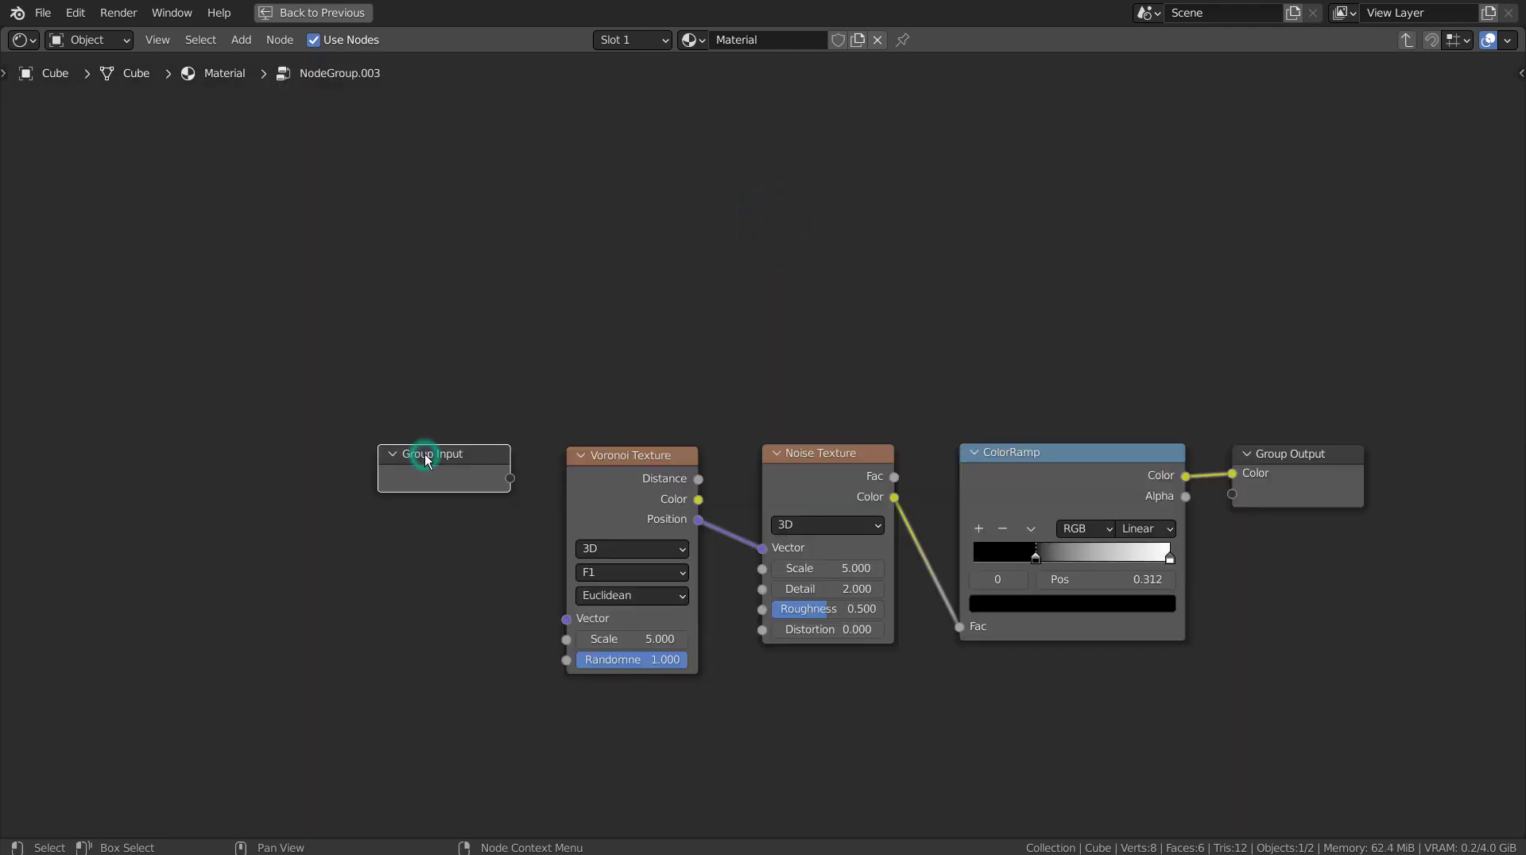
drag(438, 455, 330, 449)
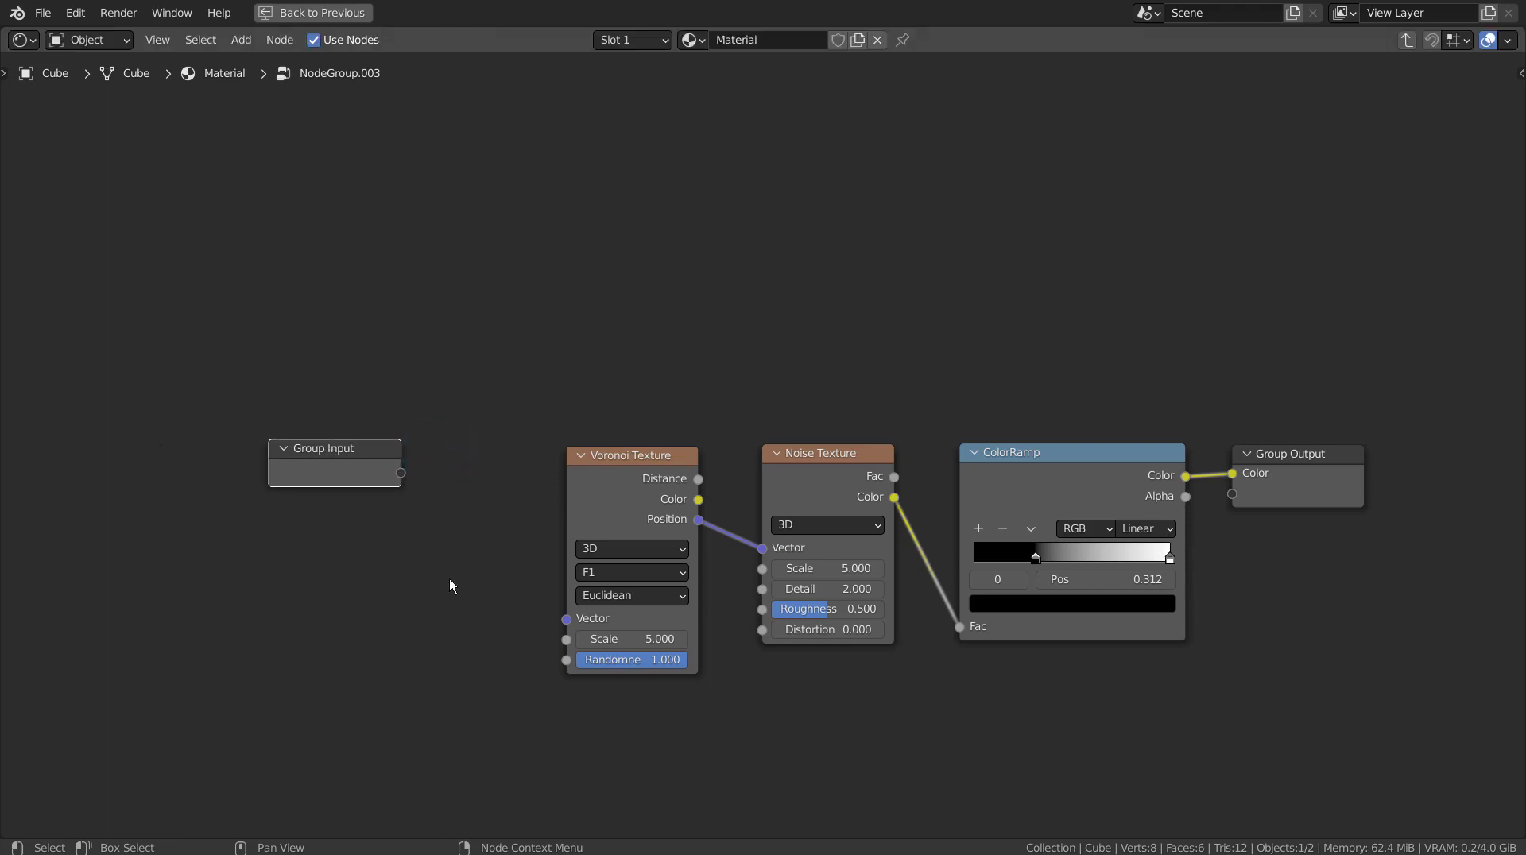
click(566, 640)
drag(566, 640, 400, 473)
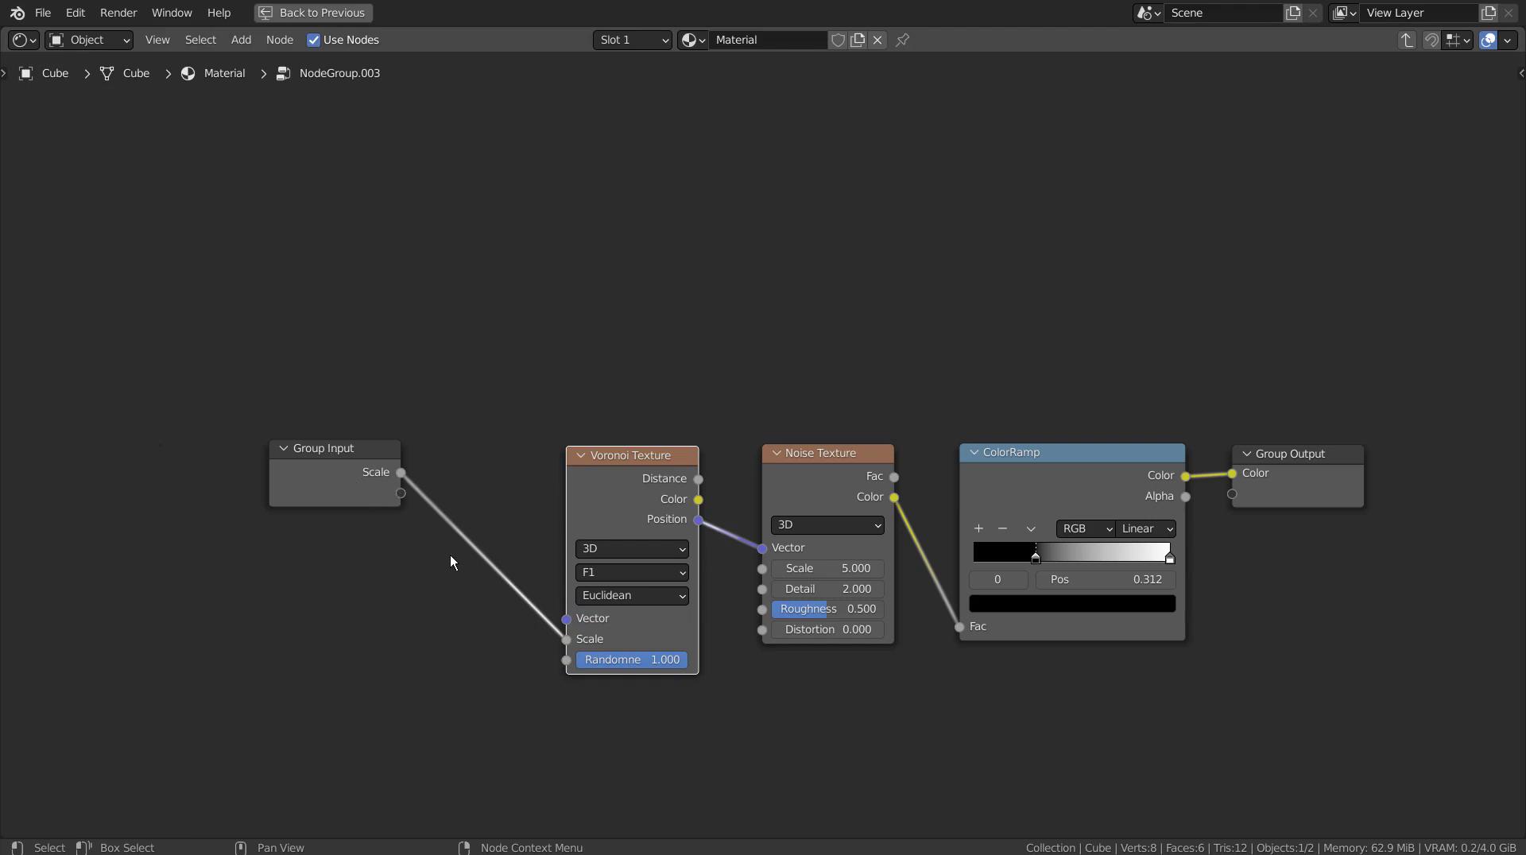
Check the new Scale input, redo the Voronoi Scale link, and restore the Shading layout.
key(Tab)
middle_drag(789, 413, 551, 382)
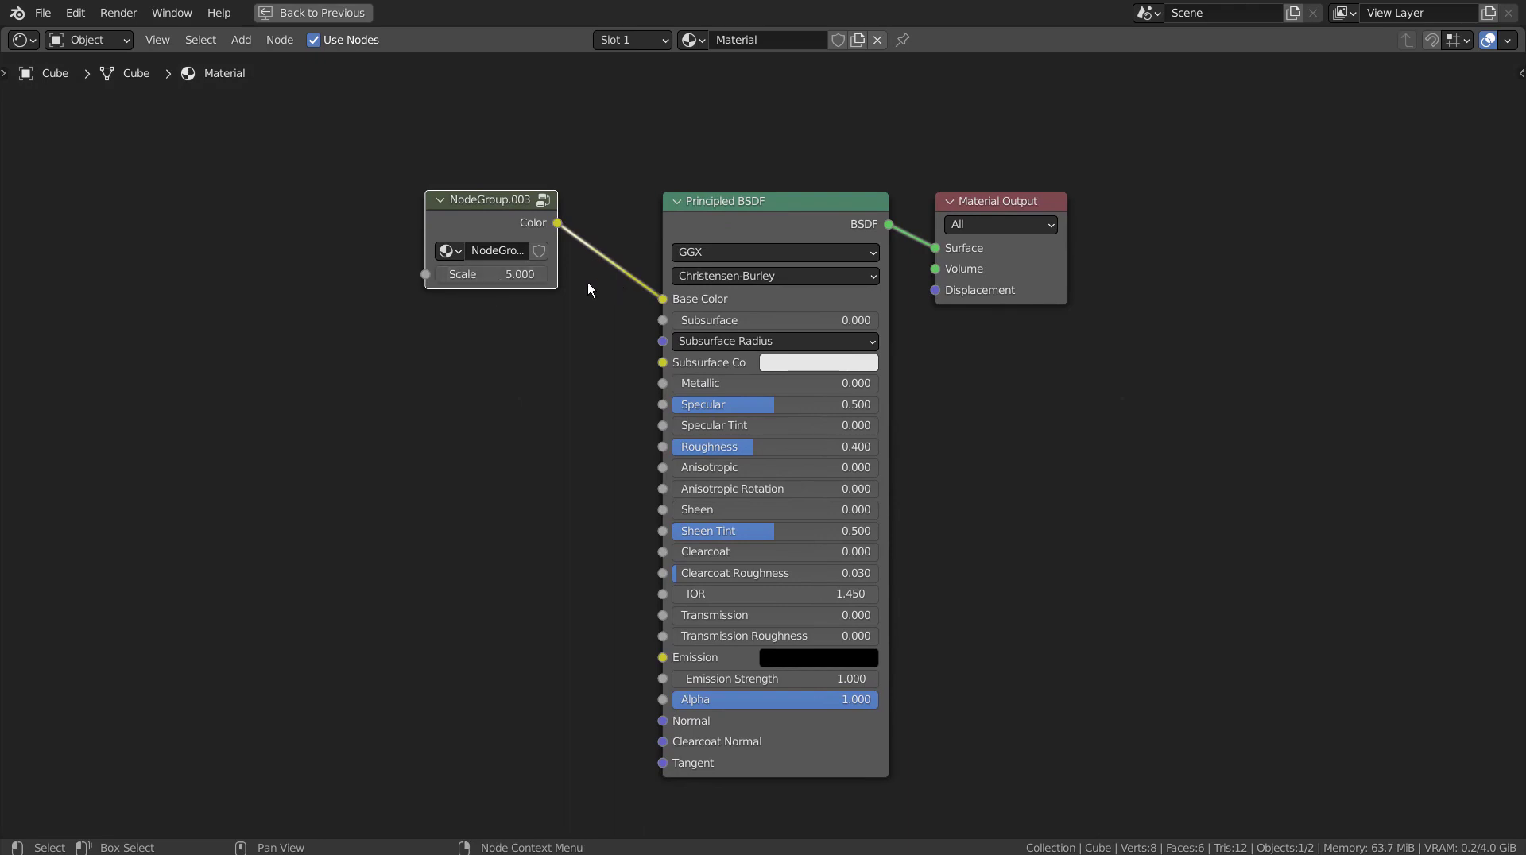
key(Tab)
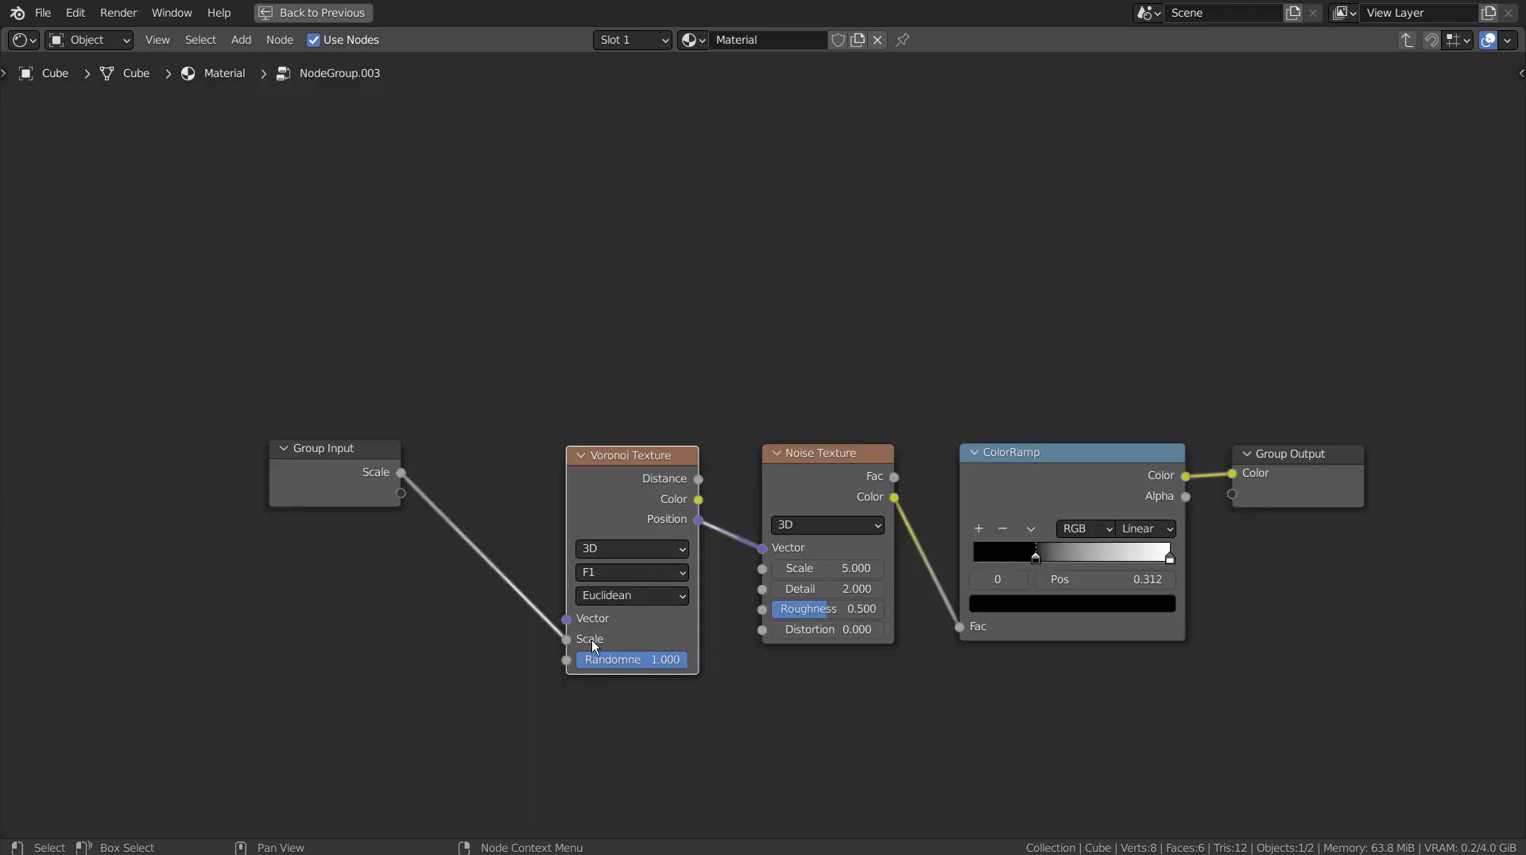
drag(566, 639, 528, 664)
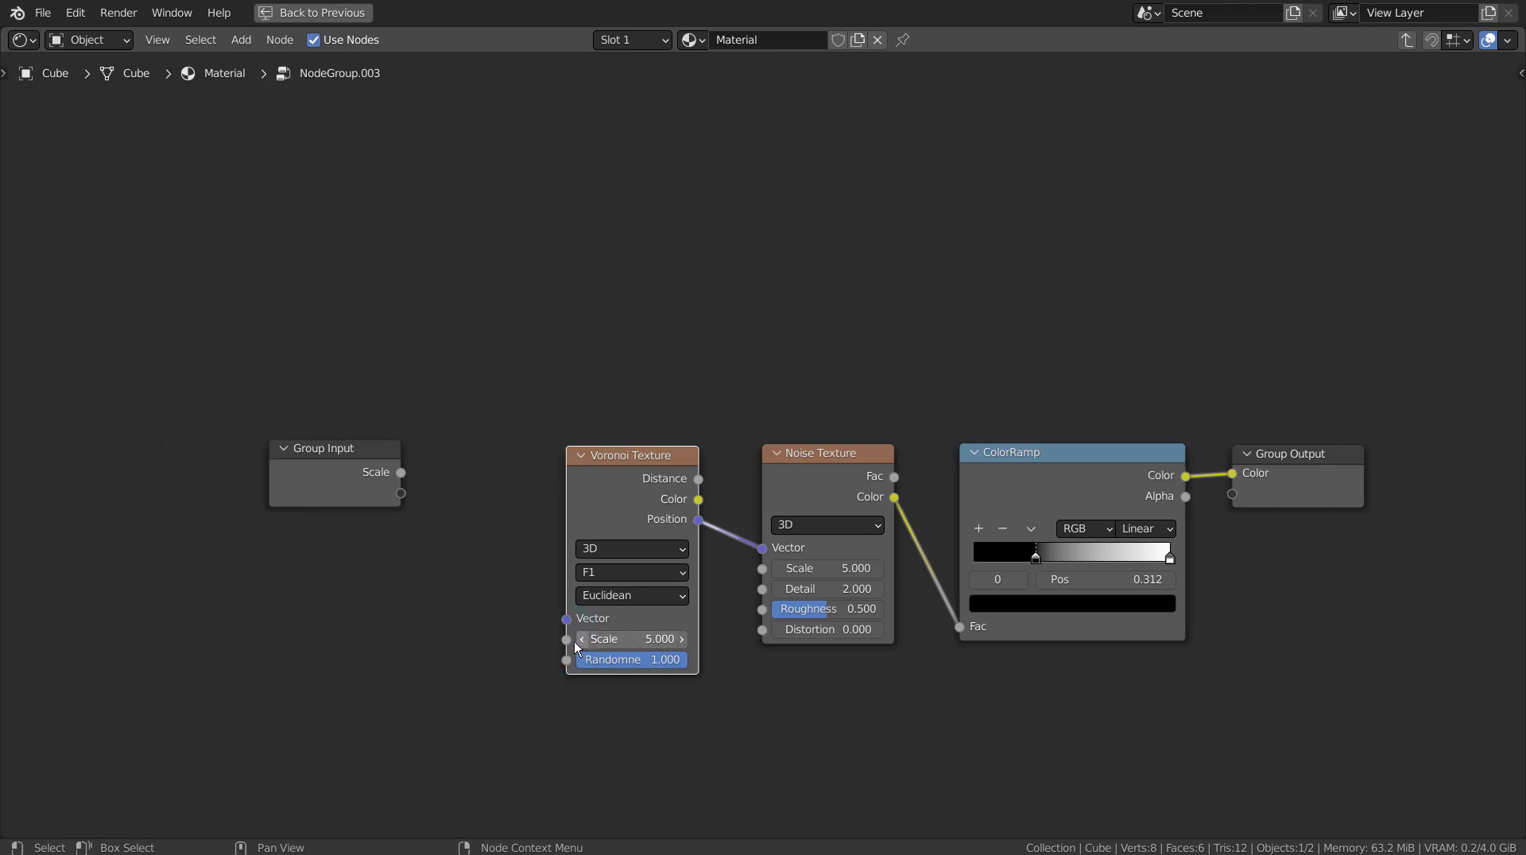
drag(566, 639, 400, 474)
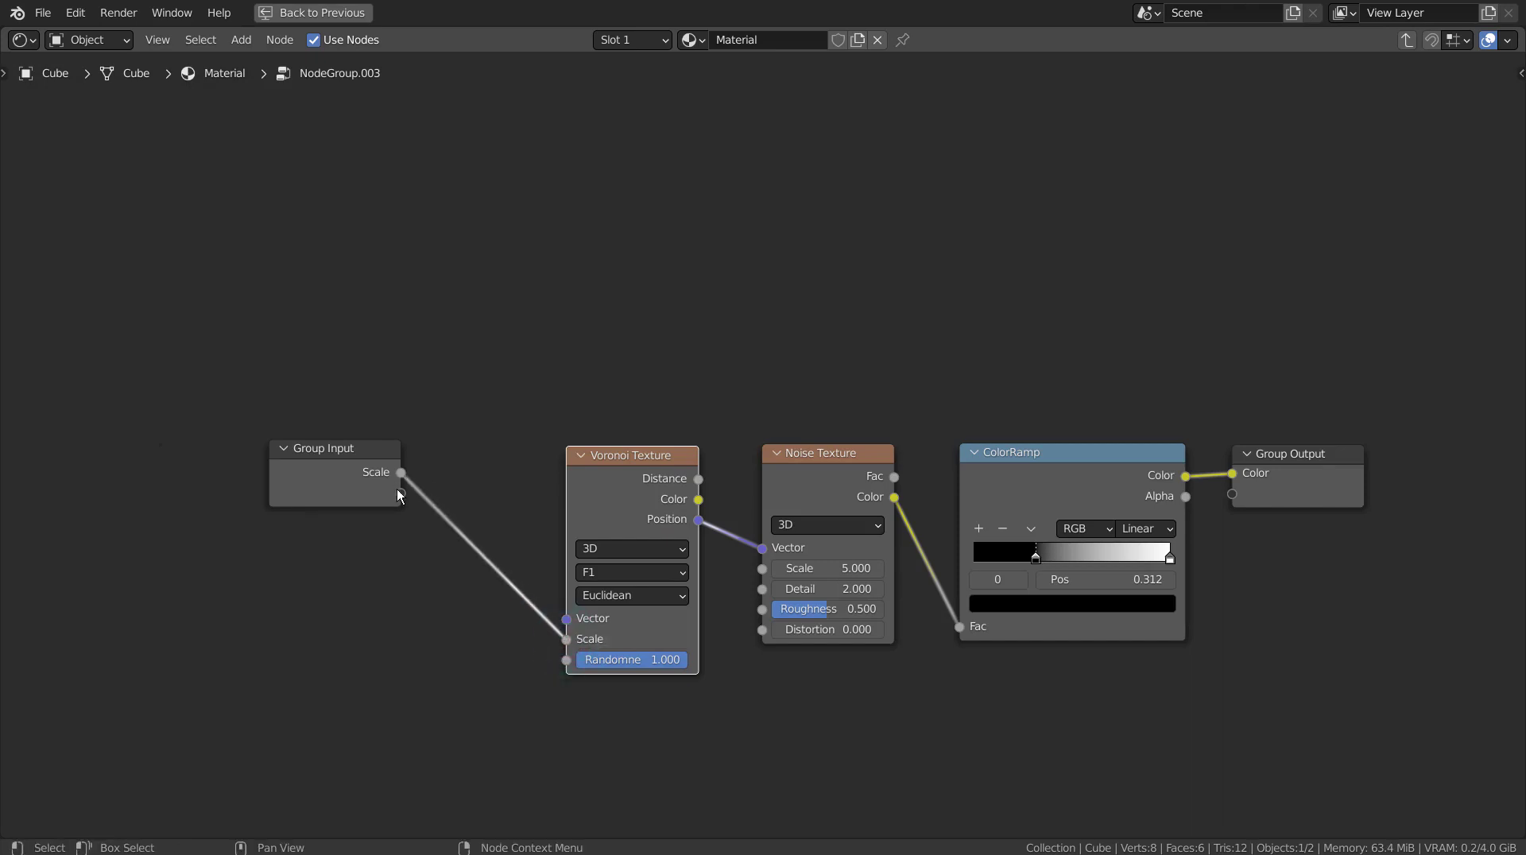
key(Tab)
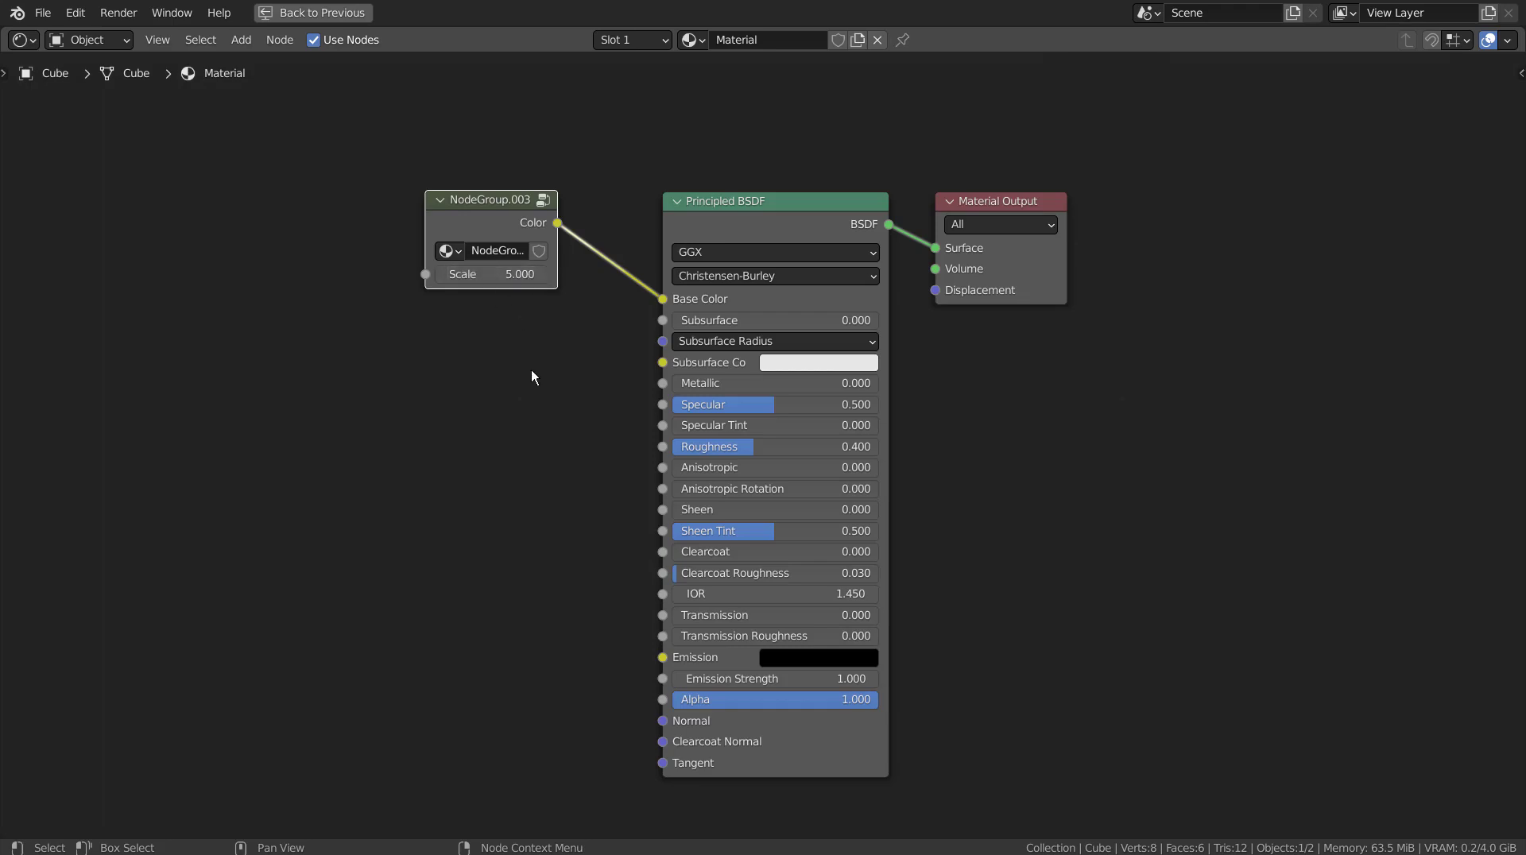
key(ctrl+space)
Try group Scale values 23.6 and 2.000, undo back to 5.000, and select NodeGroup.003.
scroll(676, 521, up, 2)
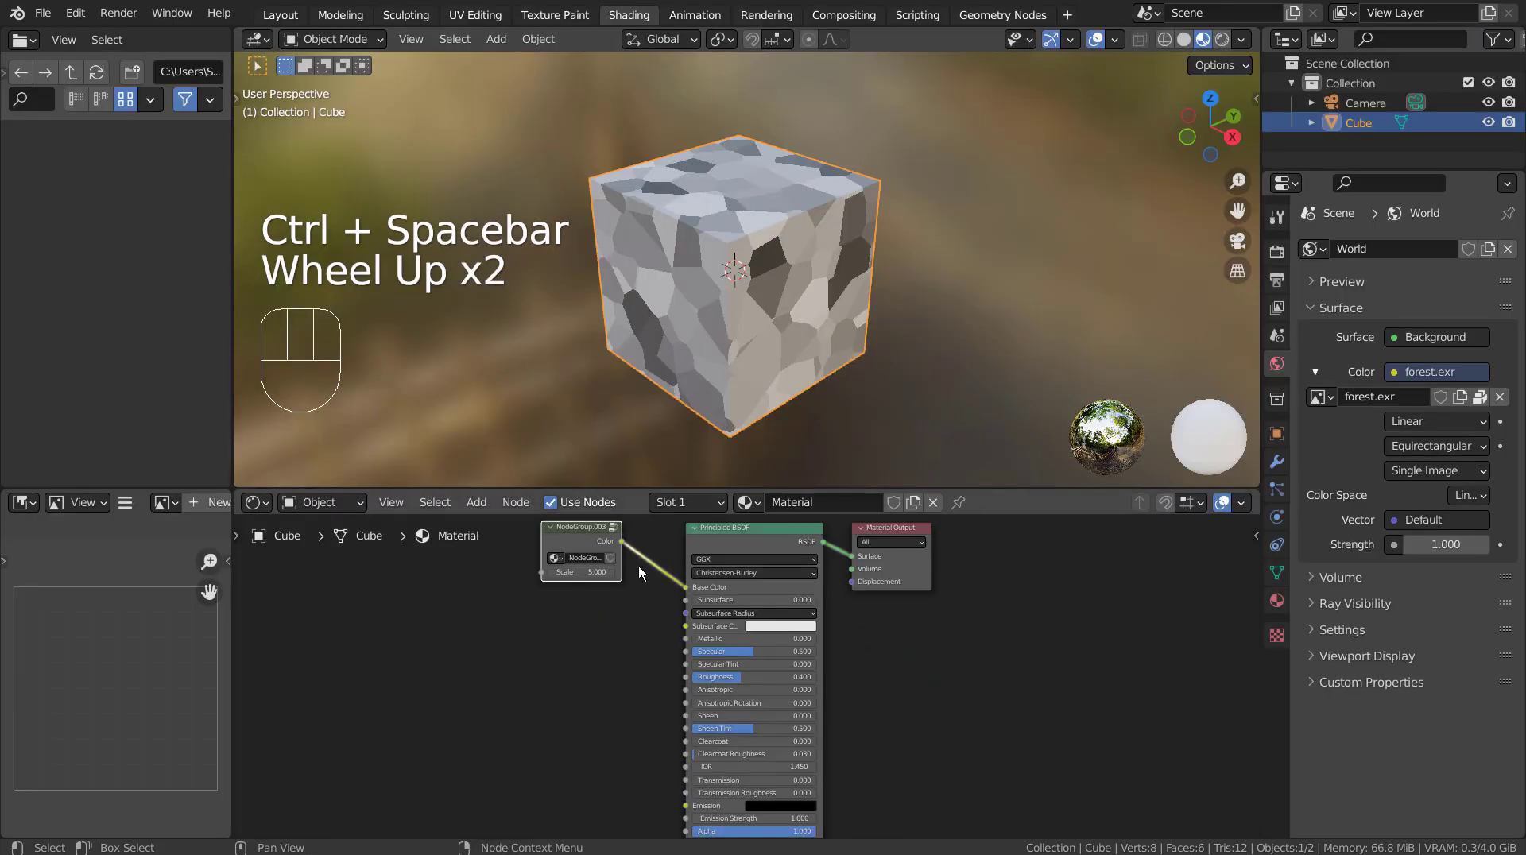
scroll(620, 573, up, 3)
shift+middle_drag(592, 579, 750, 766)
scroll(742, 793, up, 2)
scroll(742, 793, up, 1)
drag(589, 721, 737, 712)
drag(624, 721, 451, 721)
key(ctrl+z)
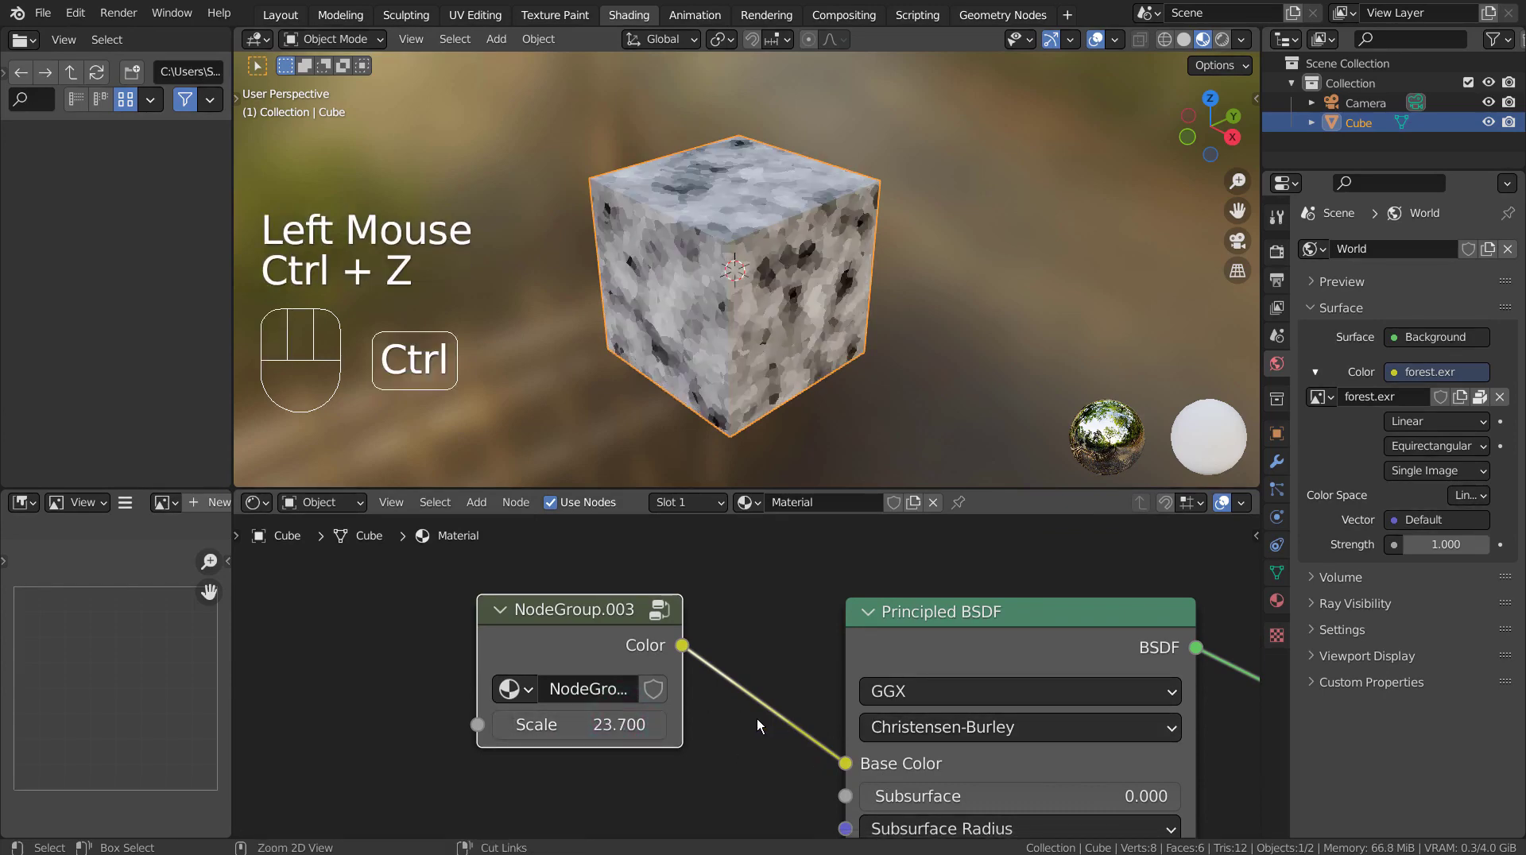
key(ctrl+z)
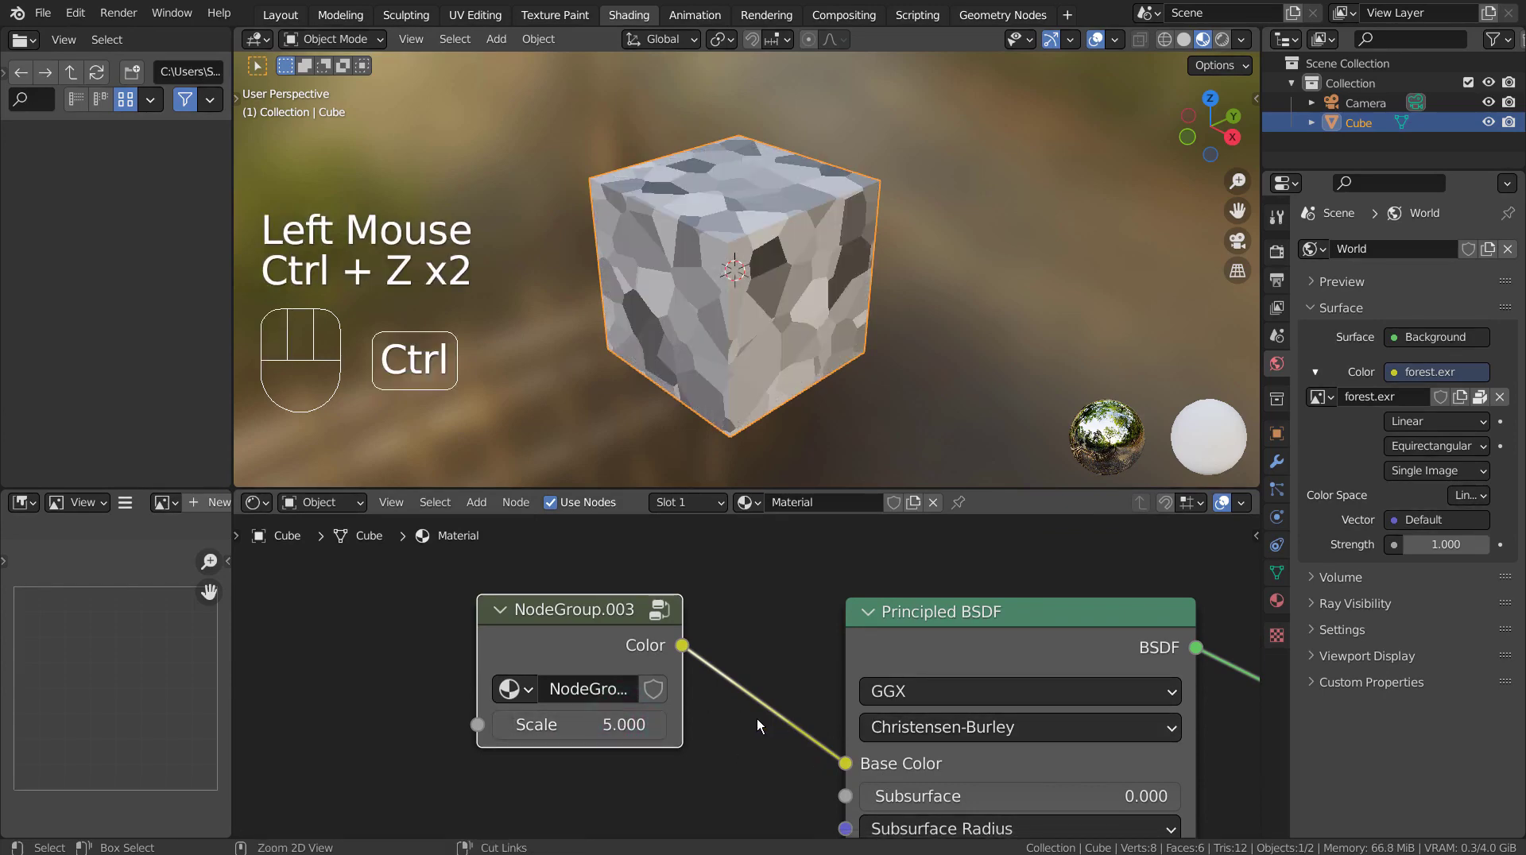
scroll(675, 675, down, 5)
click(675, 672)
Inside NodeGroup.003, test another Voronoi Scale value, then undo to keep the Group Input Scale link.
key(Tab)
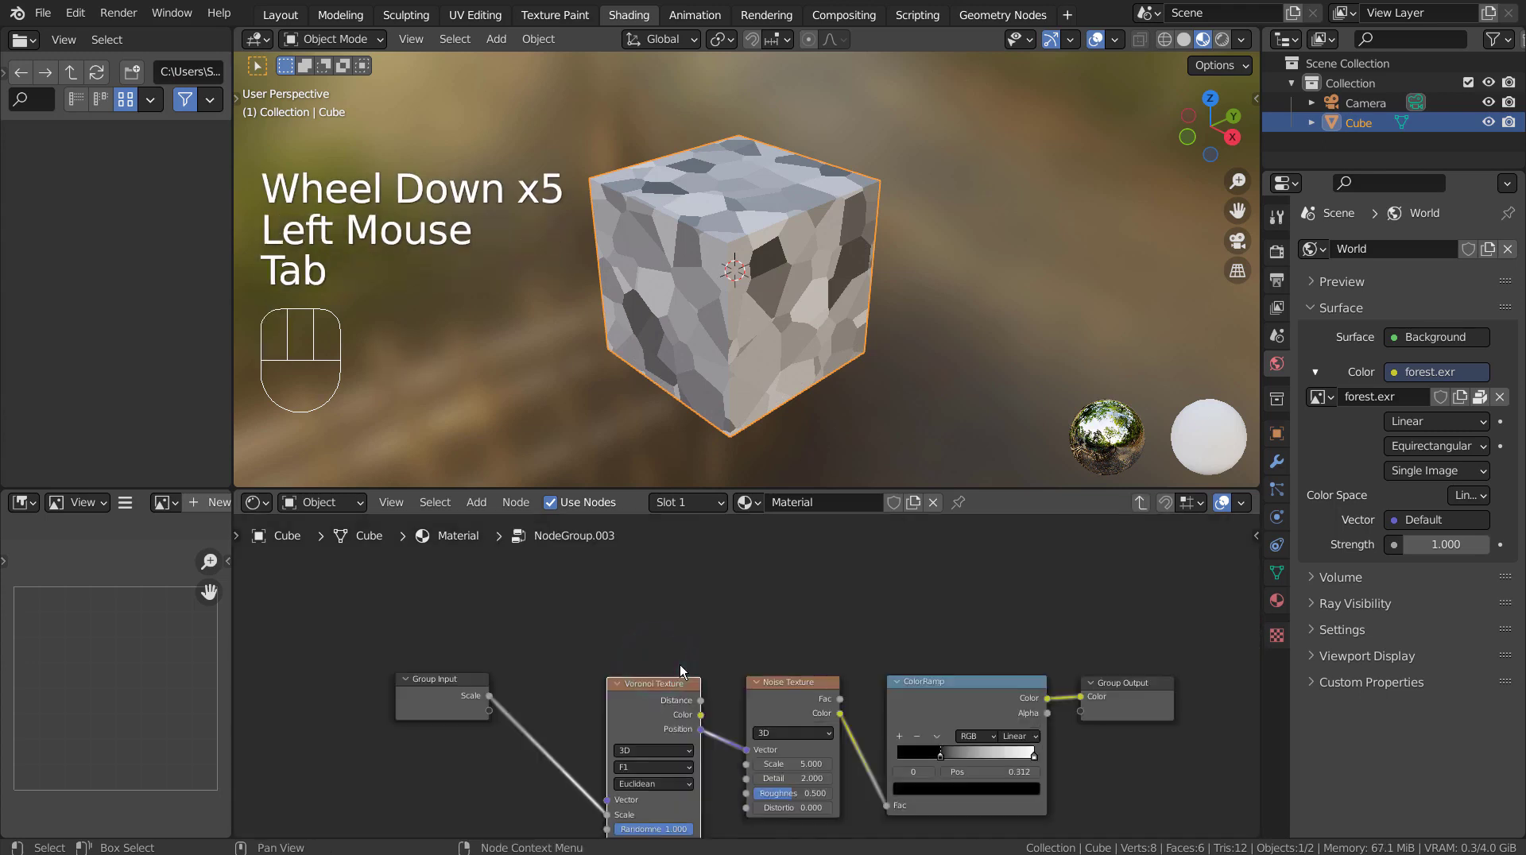
shift+middle_drag(646, 686, 575, 593)
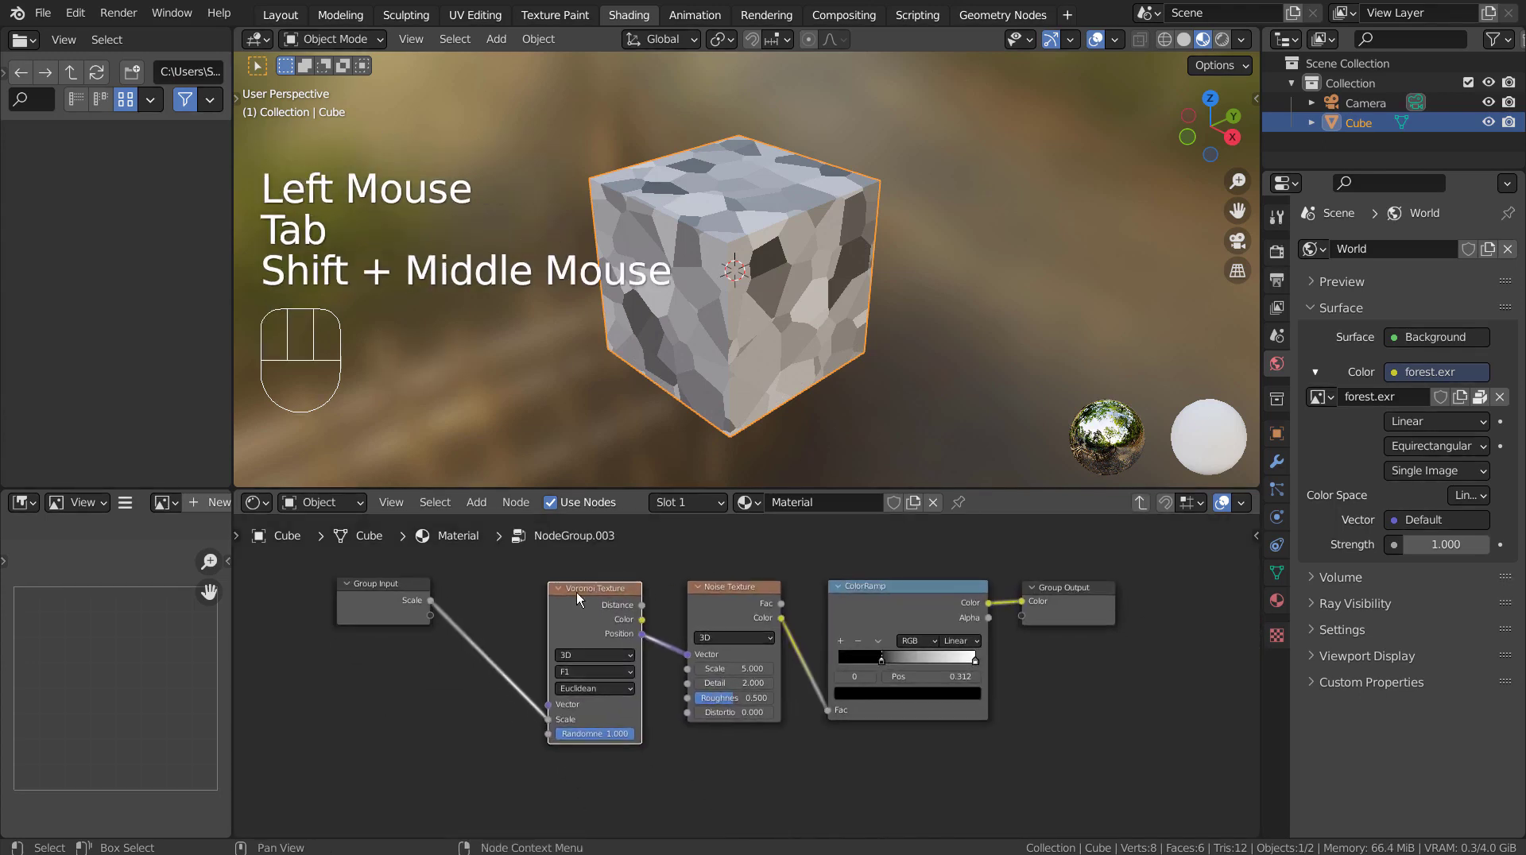
click(537, 732)
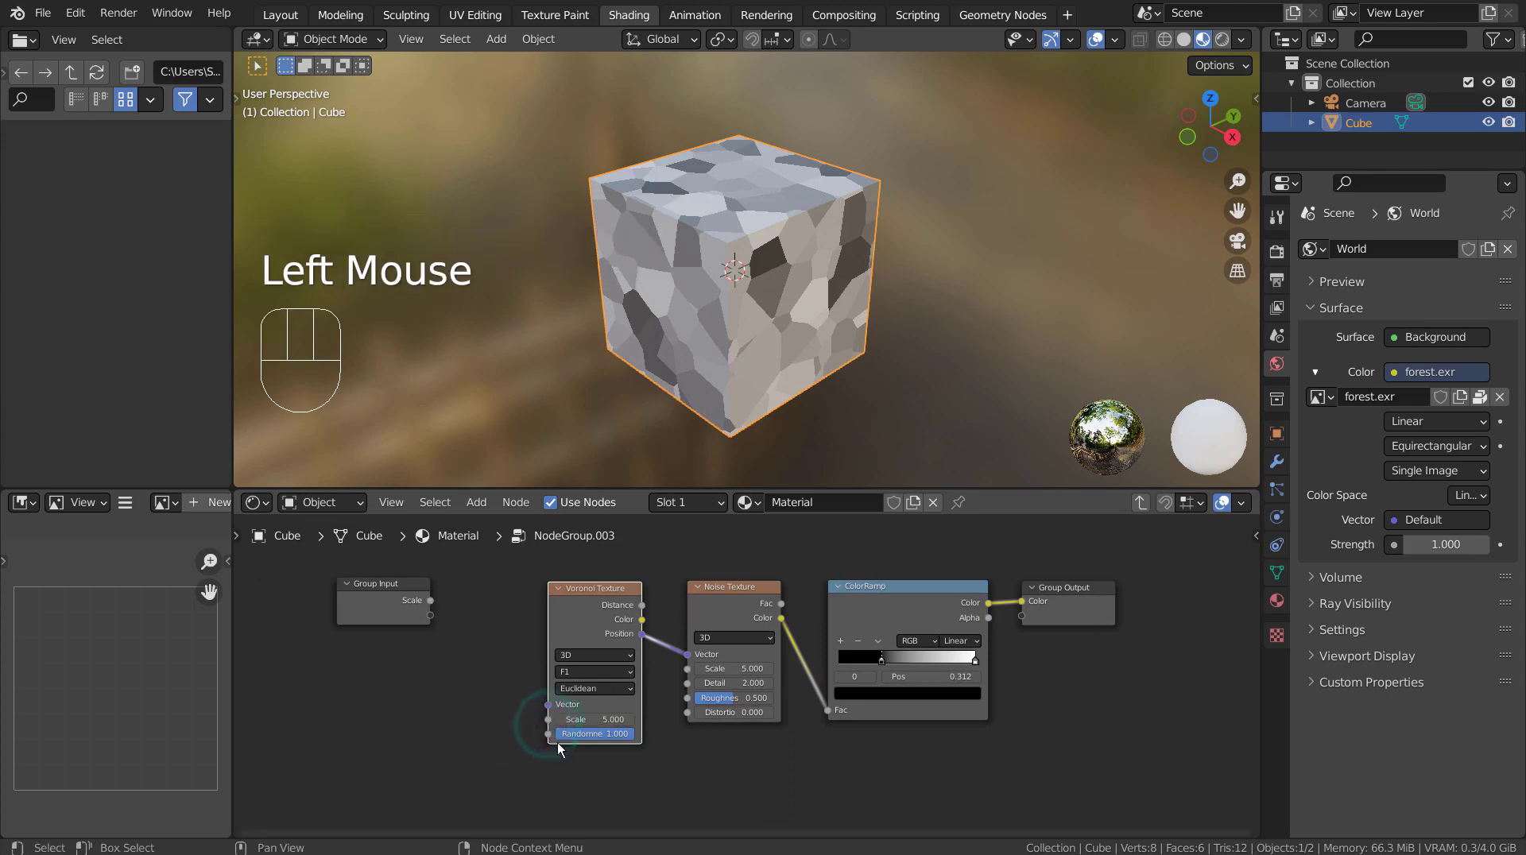
scroll(692, 739, up, 4)
shift+middle_drag(691, 739, 706, 725)
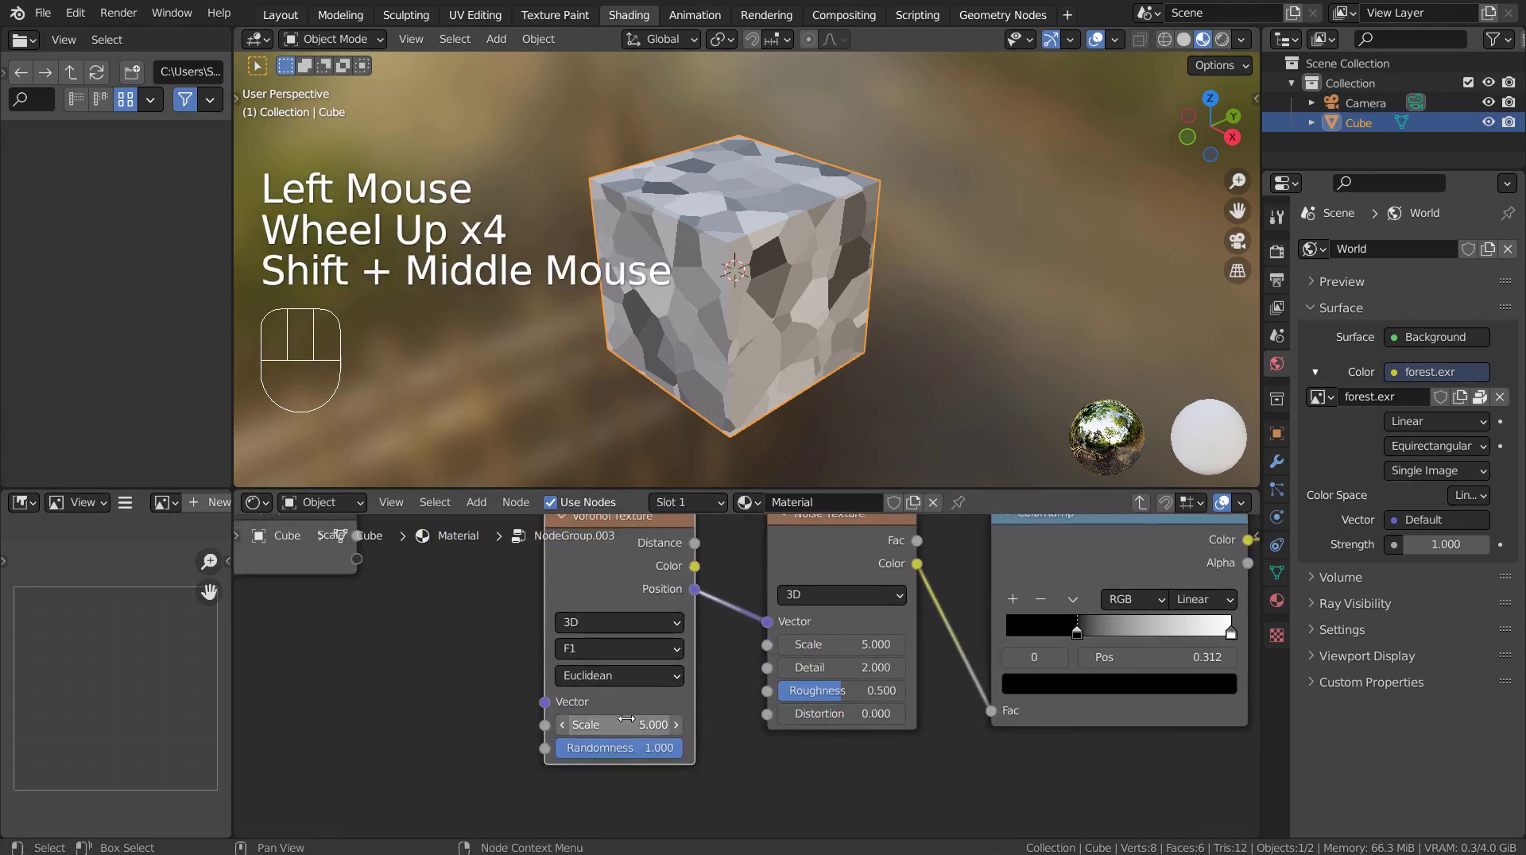
drag(628, 725, 791, 736)
key(ctrl+z)
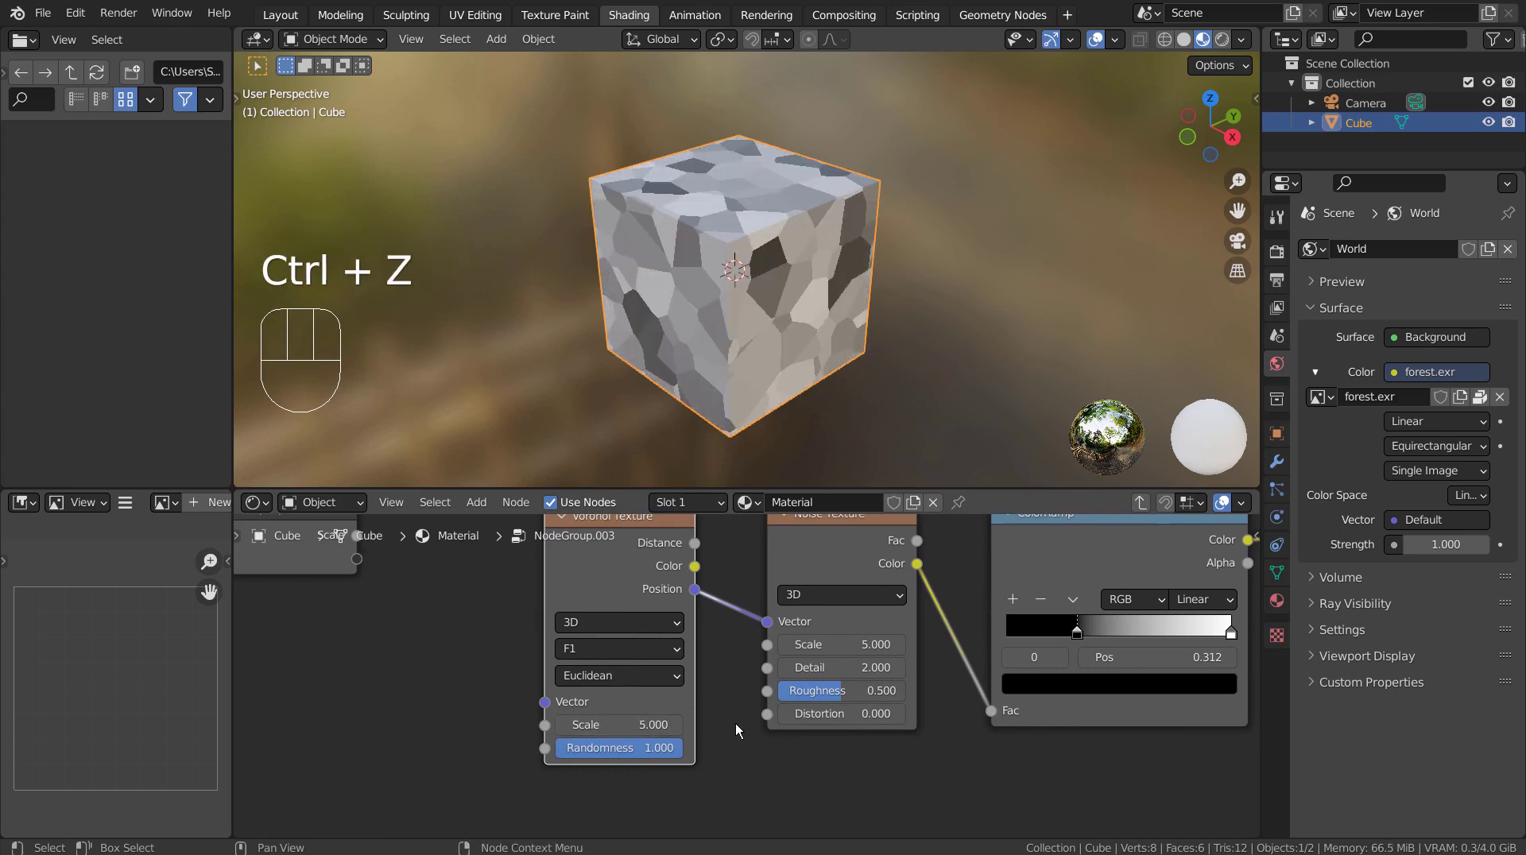
key(ctrl+z)
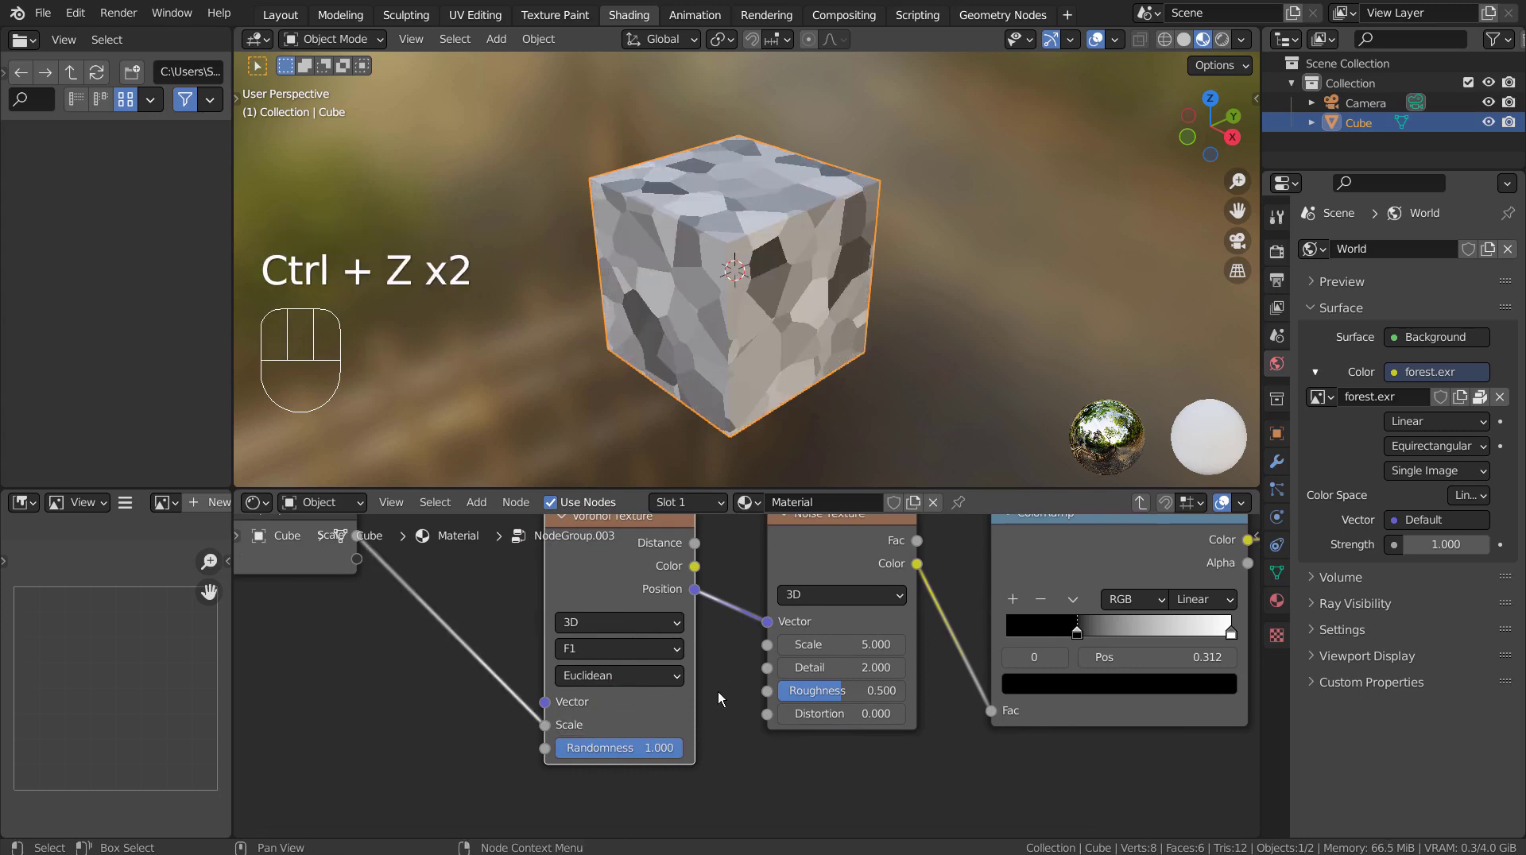
Link the Noise Texture Scale socket to the Group Input as a second Scale input.
scroll(718, 689, down, 3)
shift+middle_drag(718, 689, 837, 747)
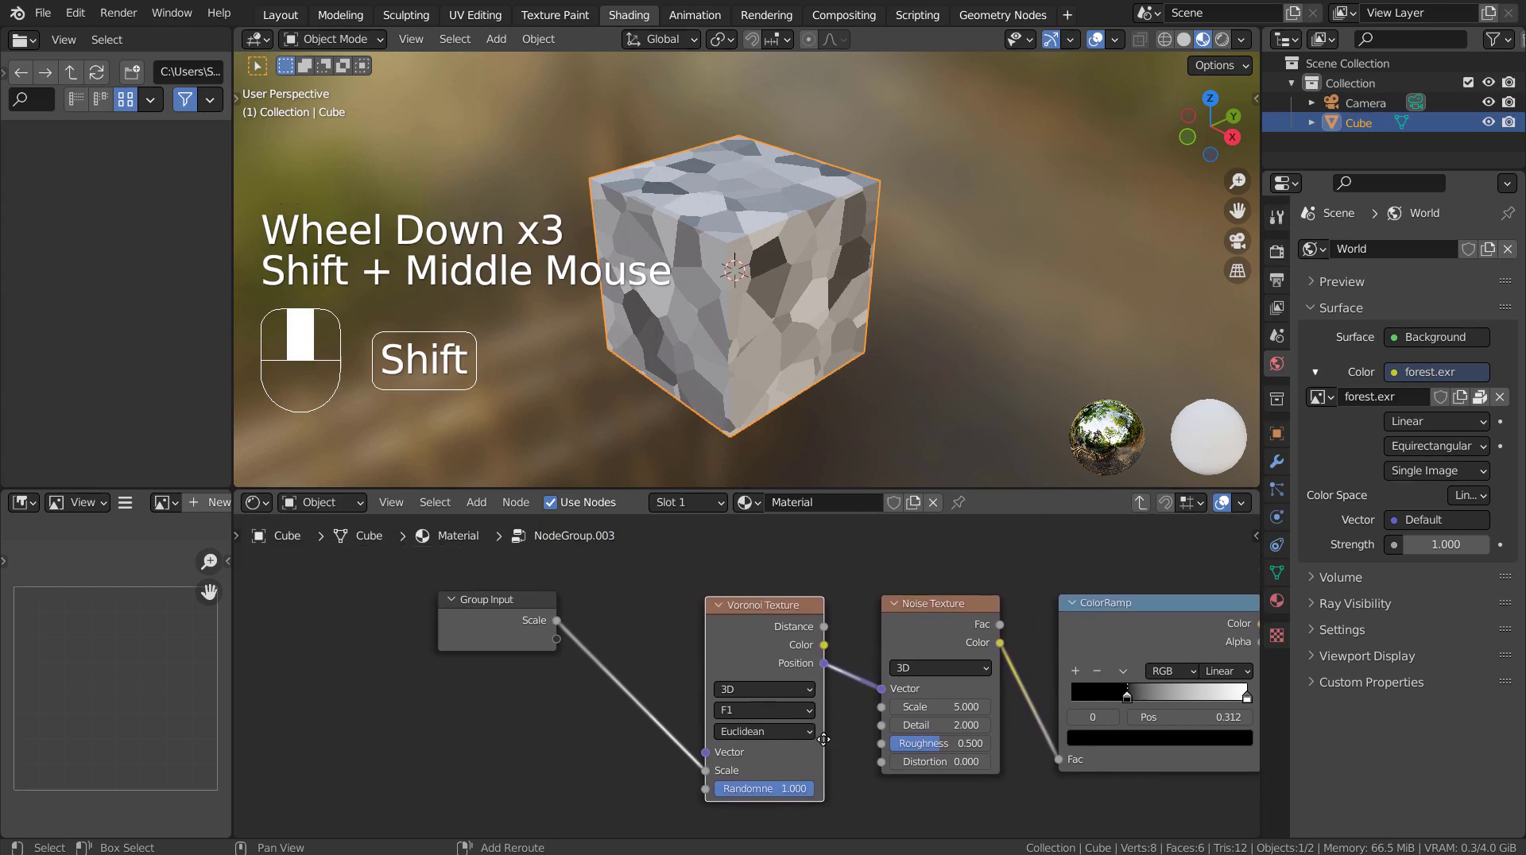
drag(882, 708, 555, 646)
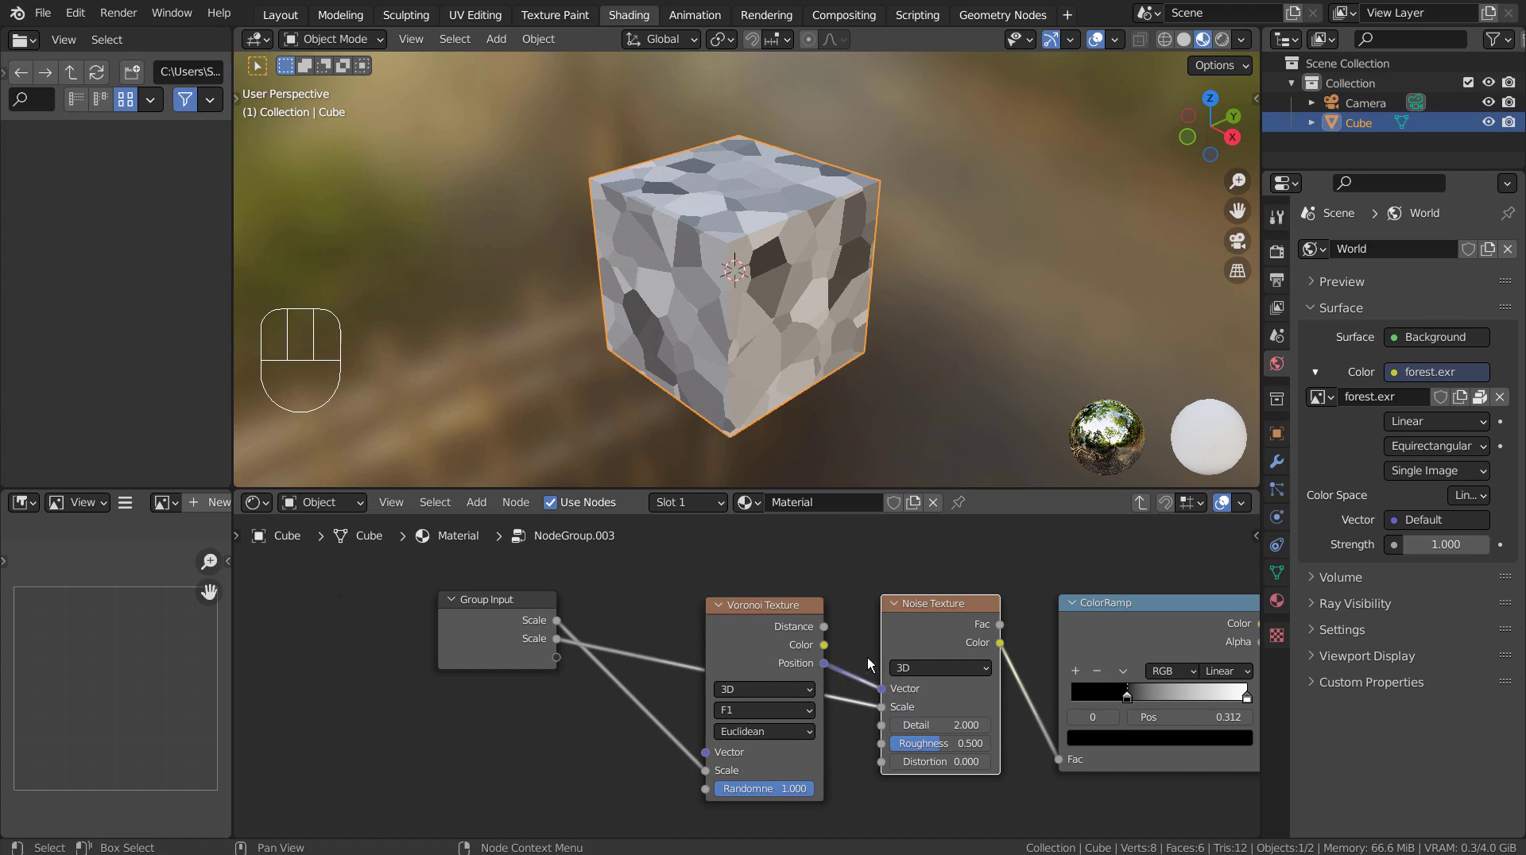
Relabel the Noise Texture node to '1', then undo the rename.
right_click(530, 639)
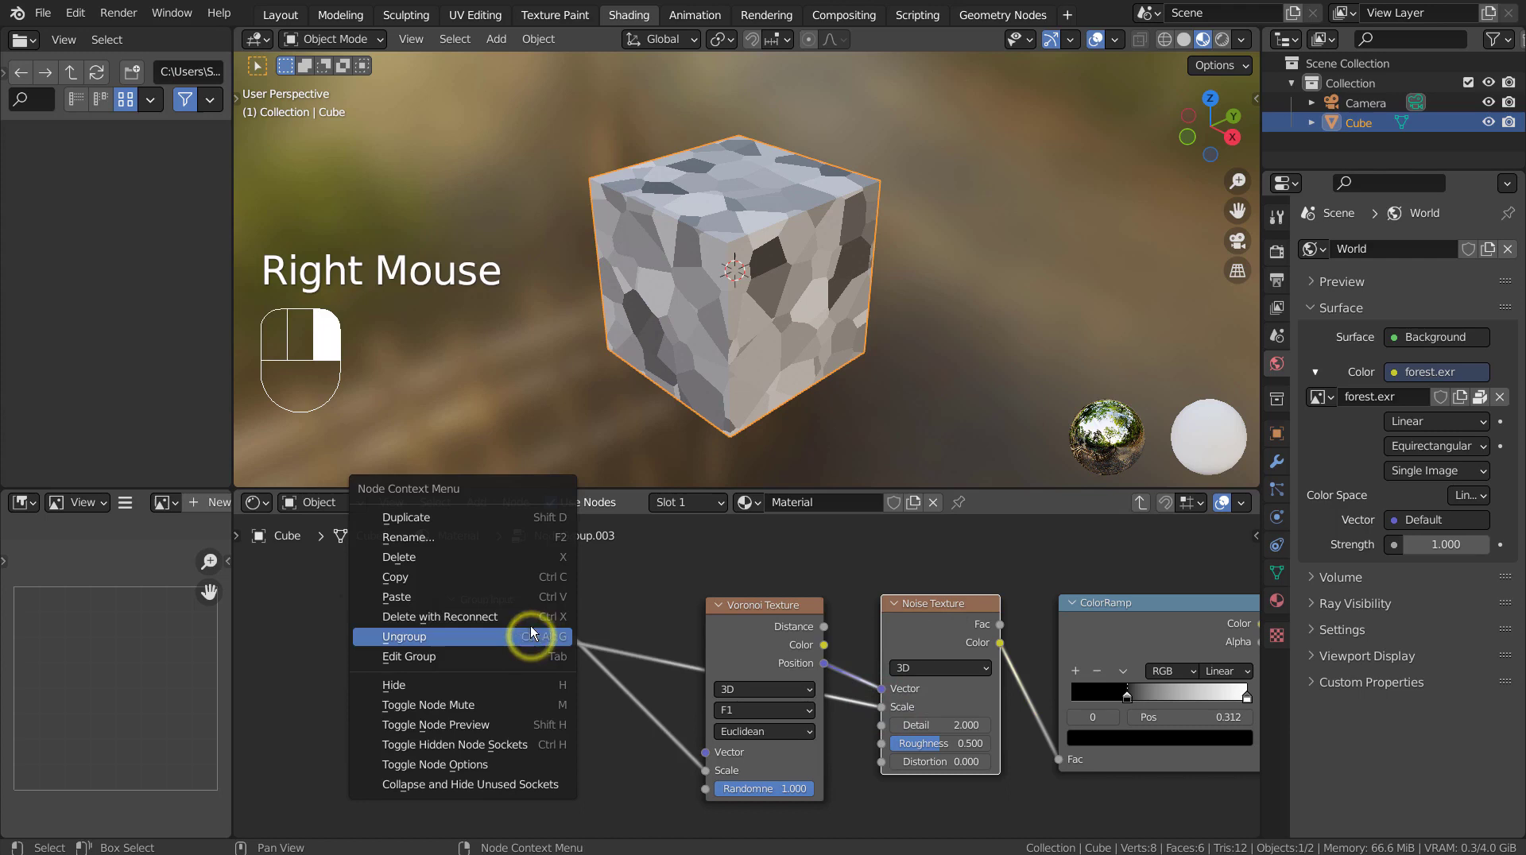
click(529, 540)
text(1)
key(Return)
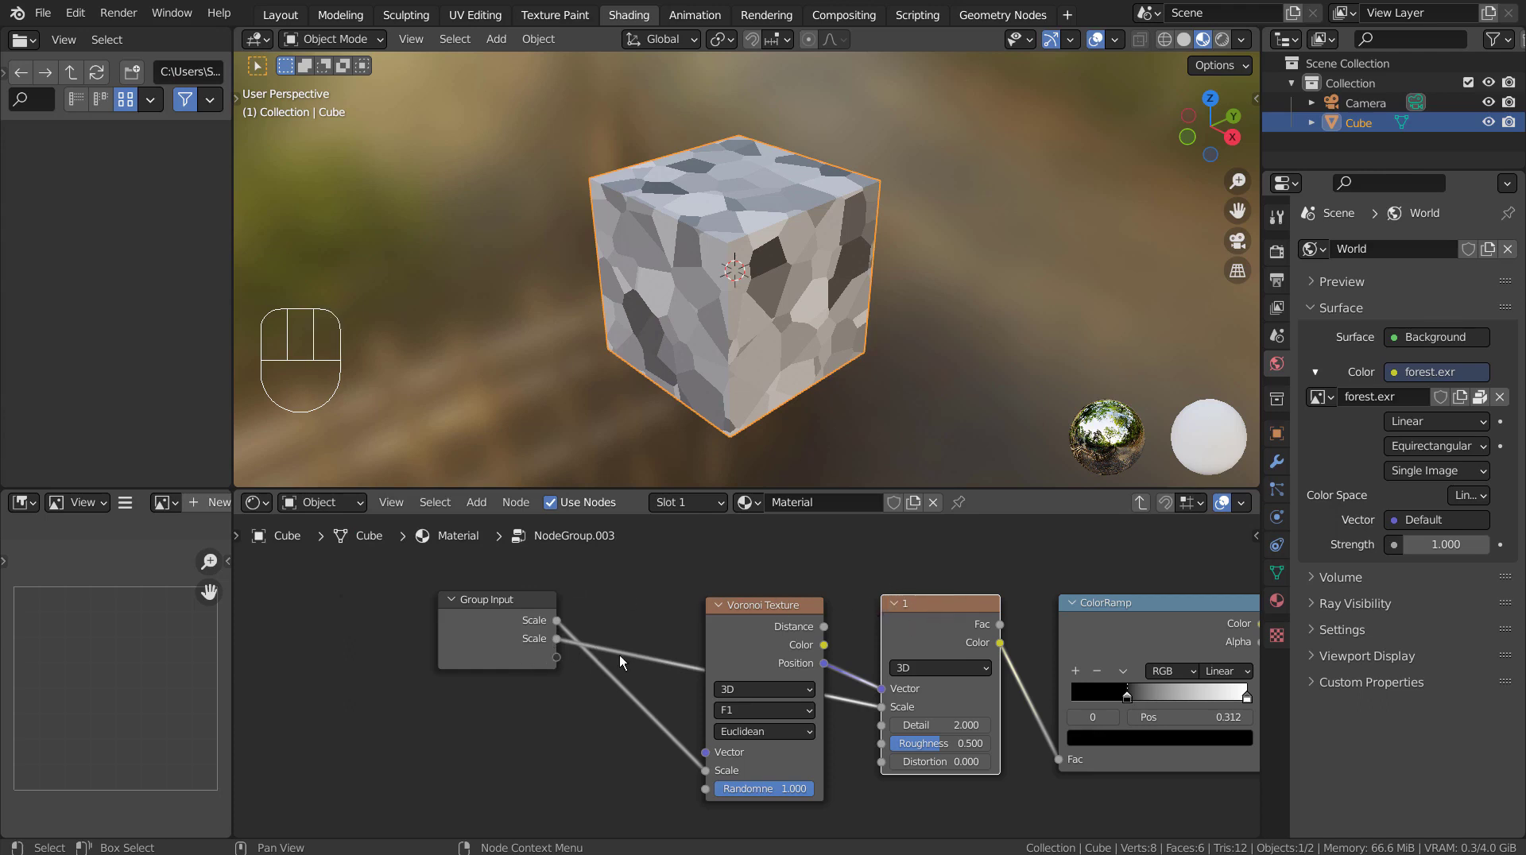
key(ctrl+z)
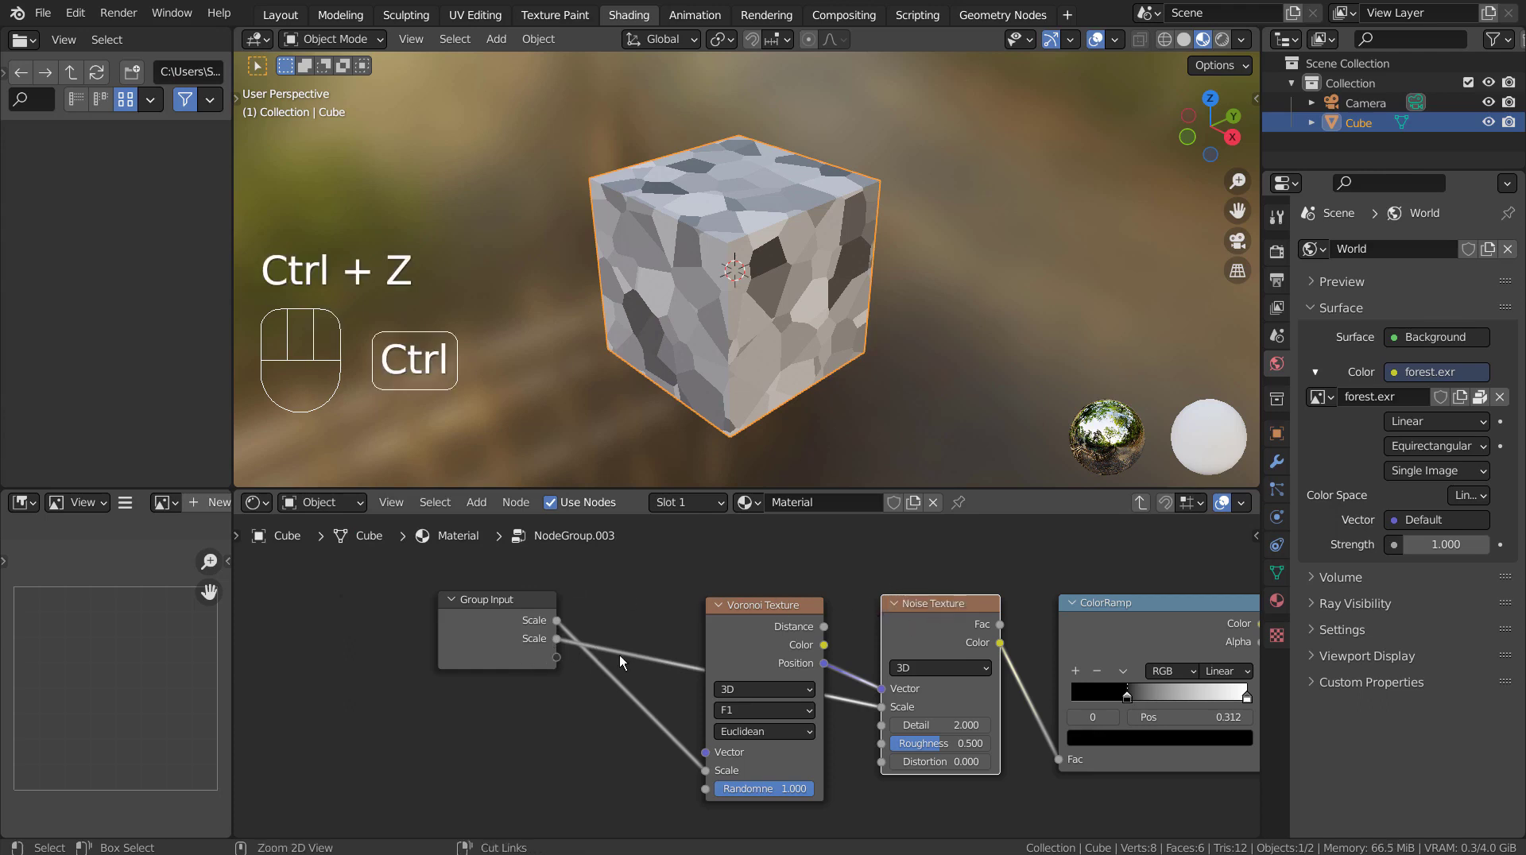
click(650, 612)
key(Tab)
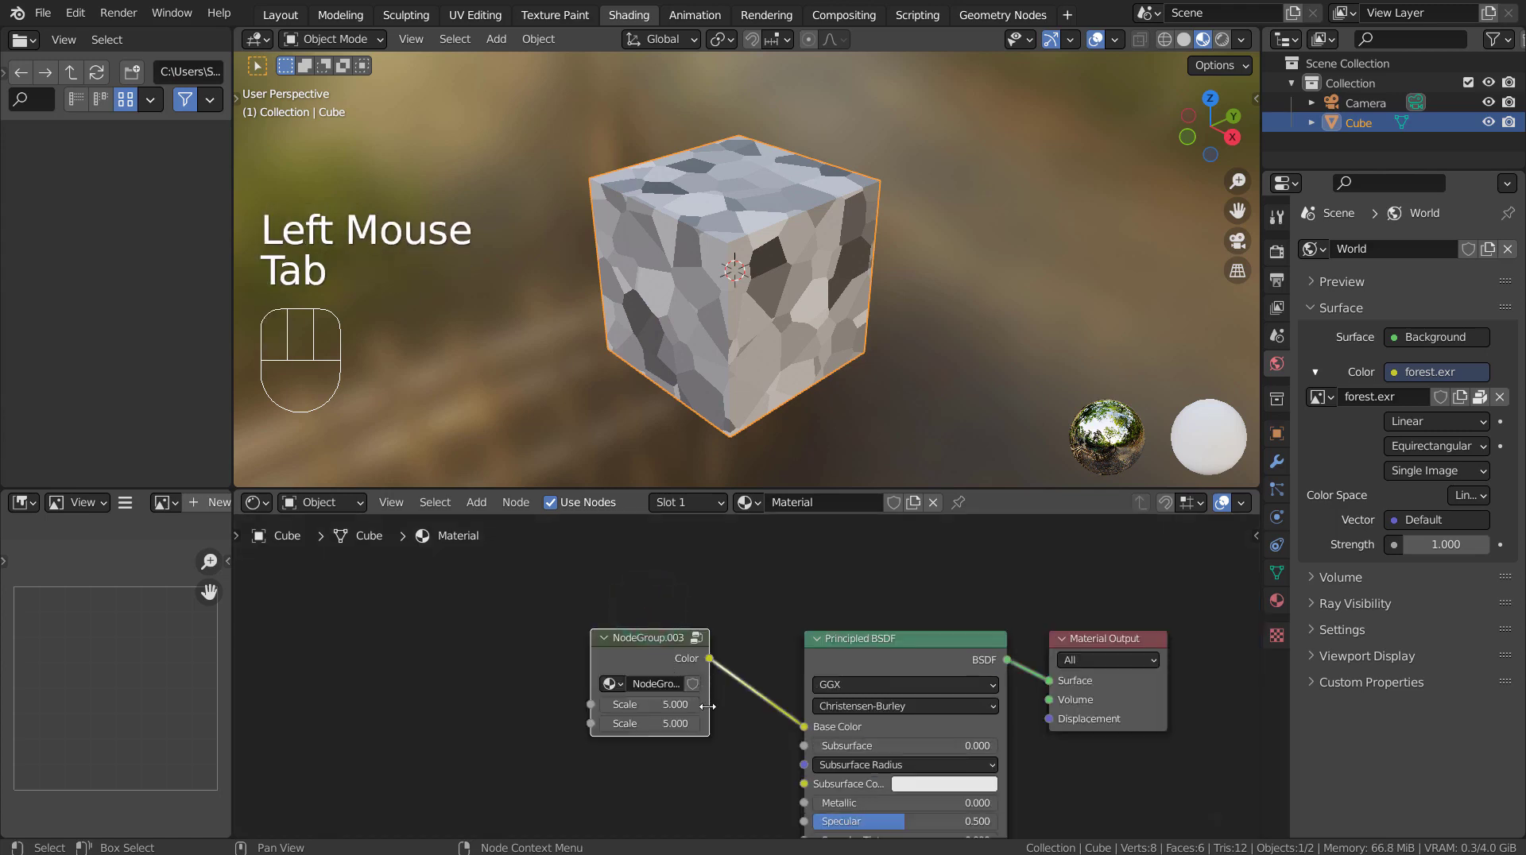
scroll(707, 707, up, 5)
drag(574, 730, 561, 764)
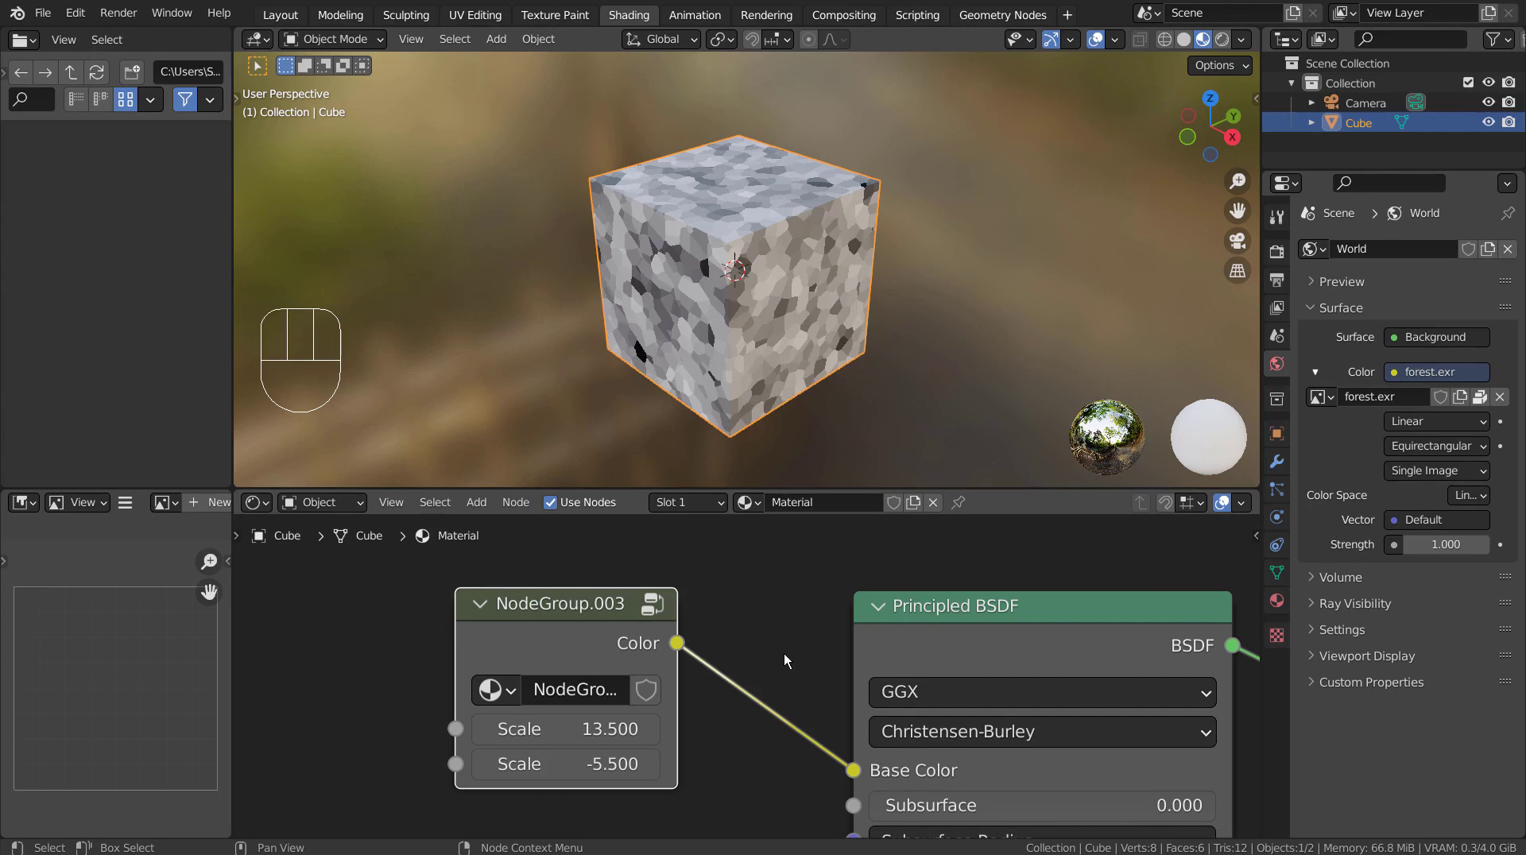
scroll(738, 628, down, 7)
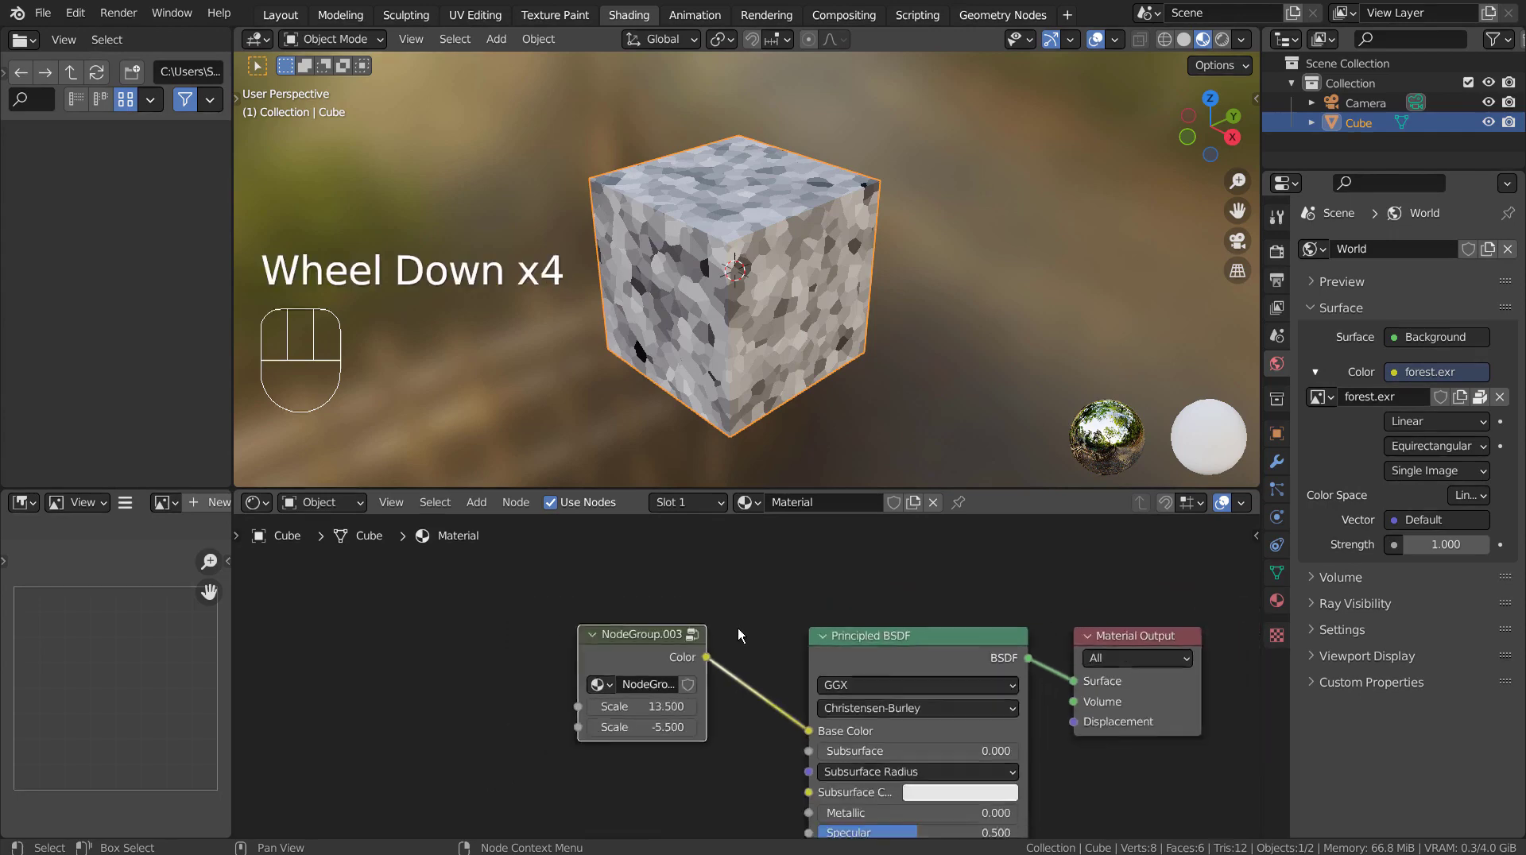
key(ctrl+z)
key(ctrl+z)
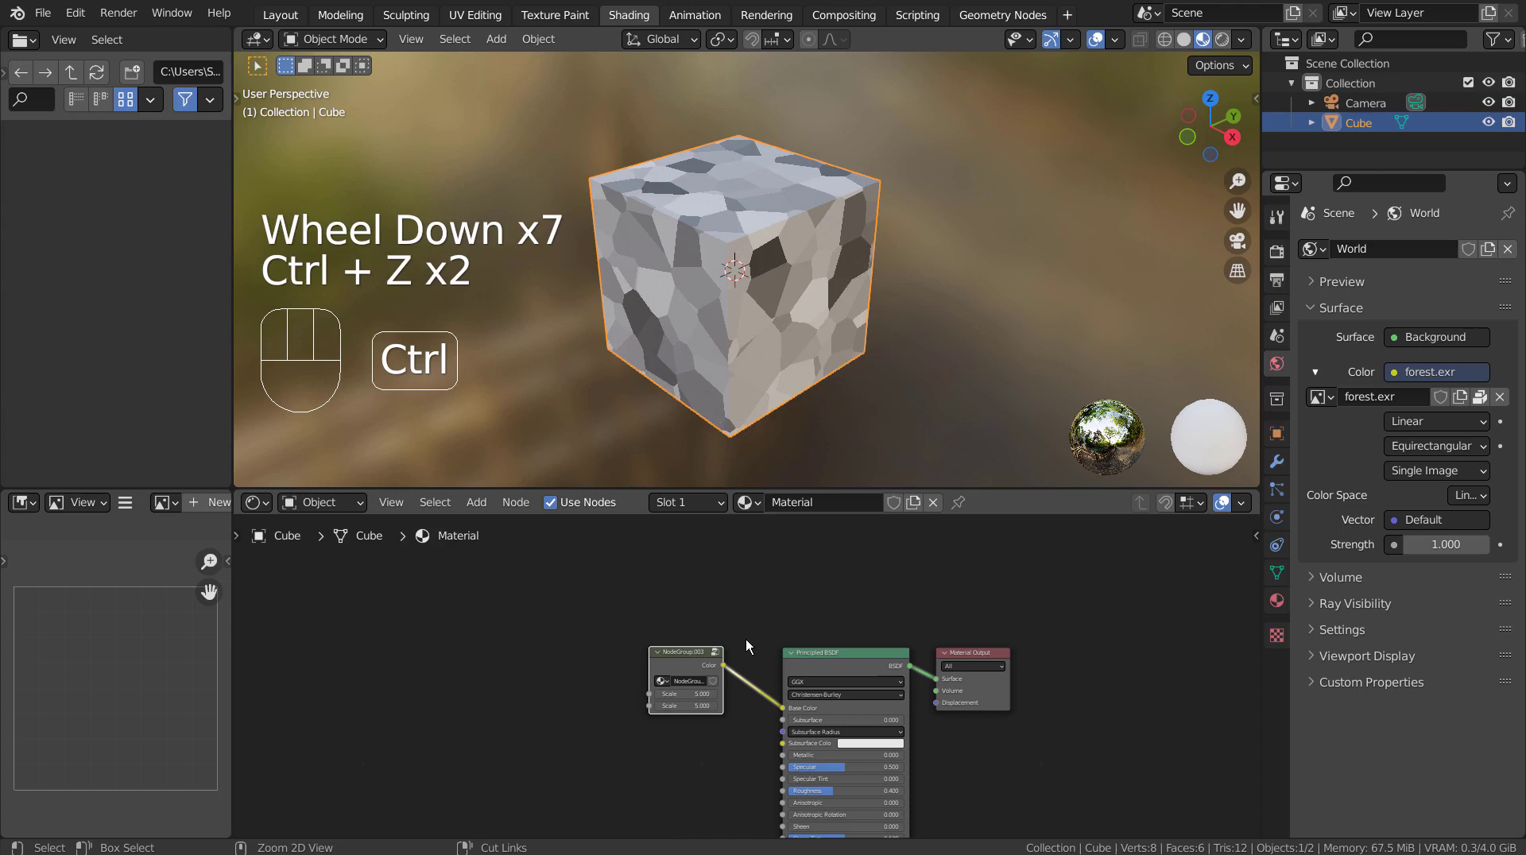
key(Tab)
scroll(895, 695, up, 3)
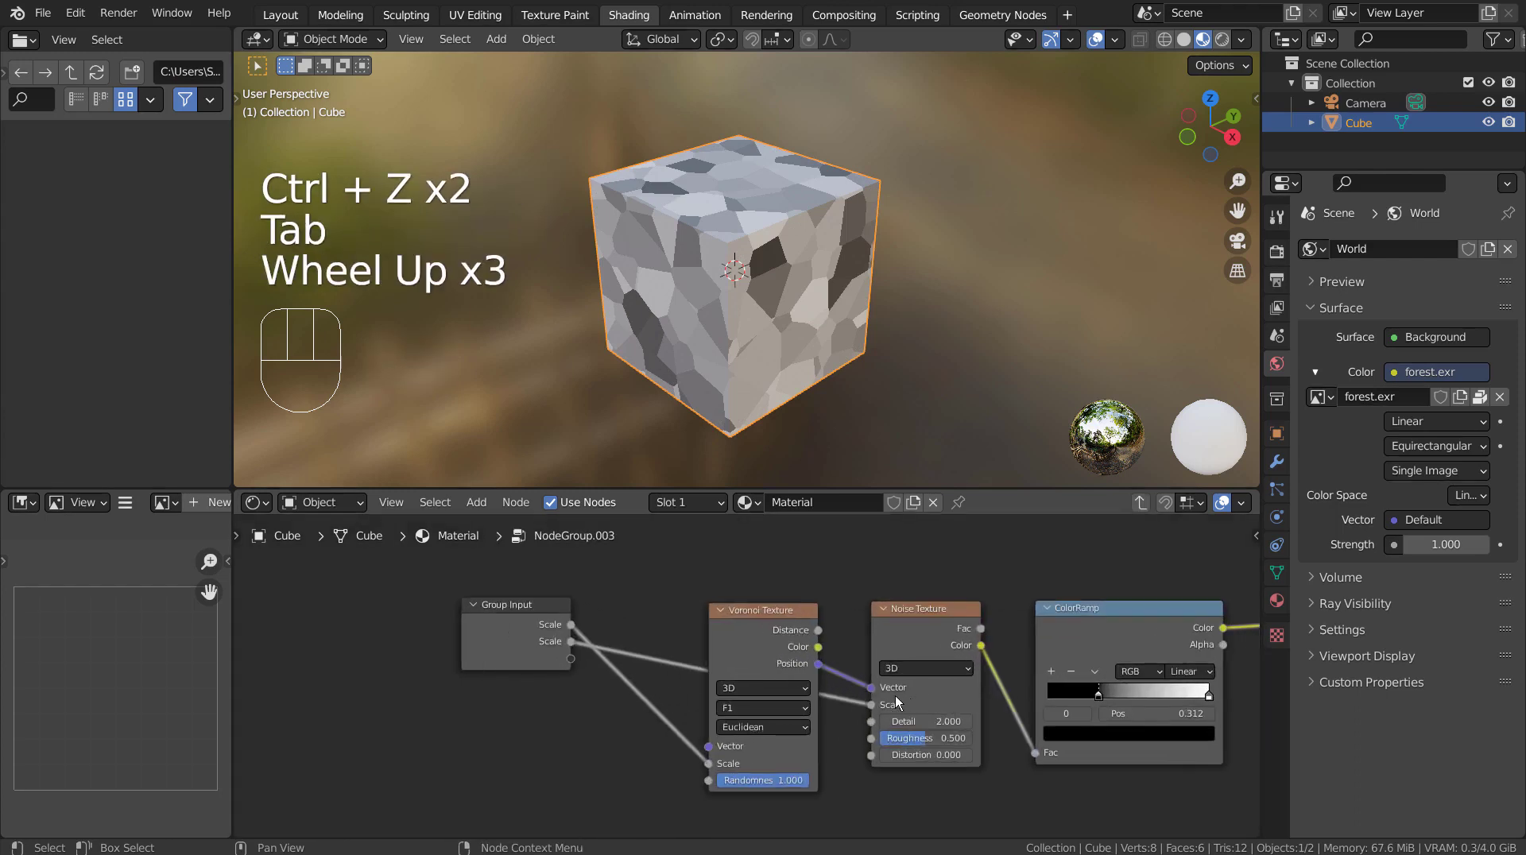
shift+middle_drag(974, 706, 841, 711)
scroll(851, 725, up, 1)
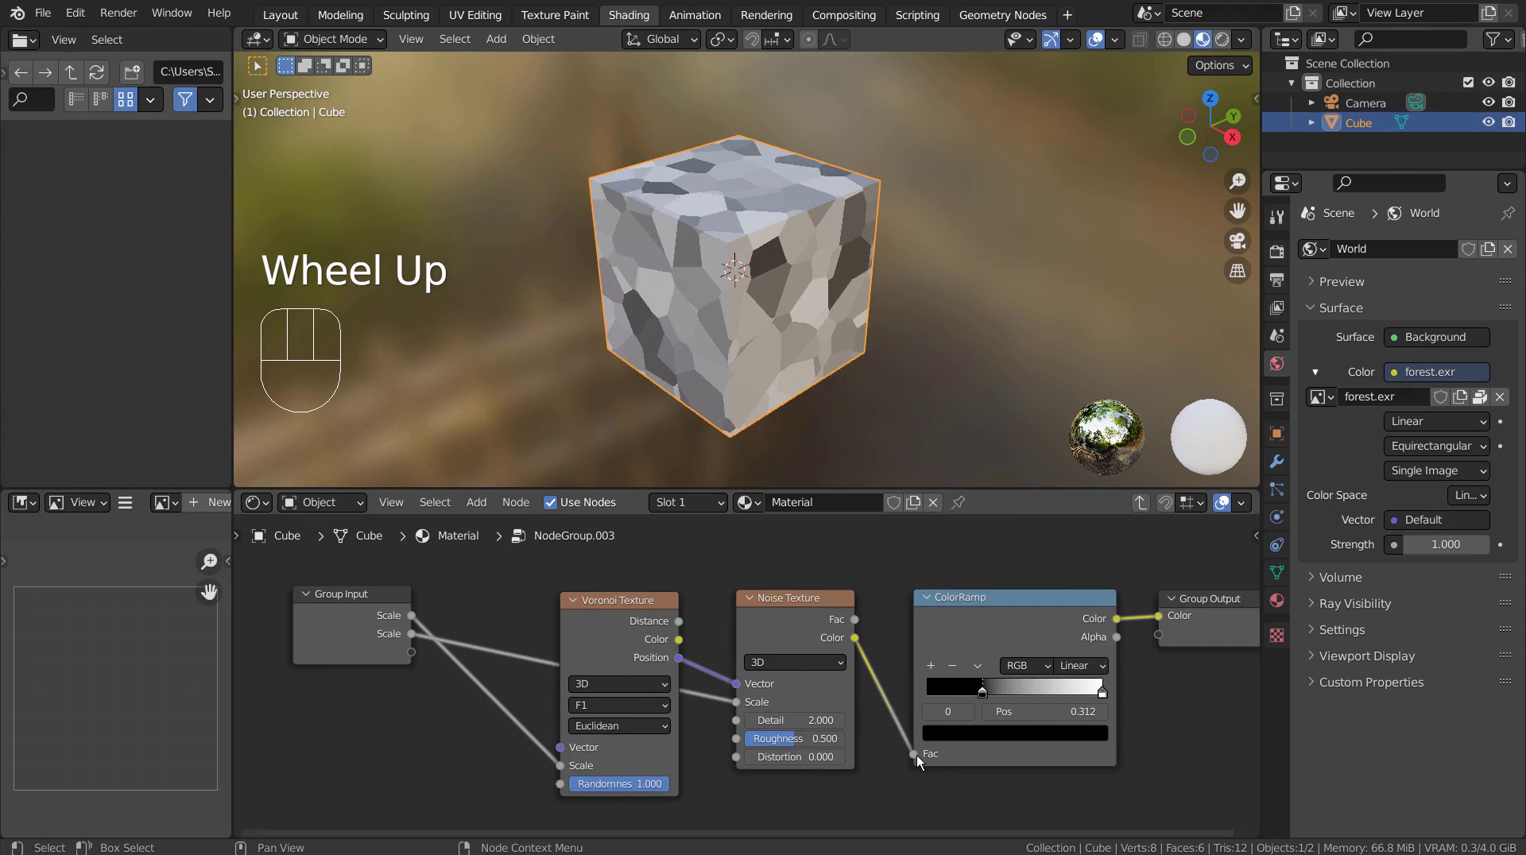
drag(914, 754, 747, 750)
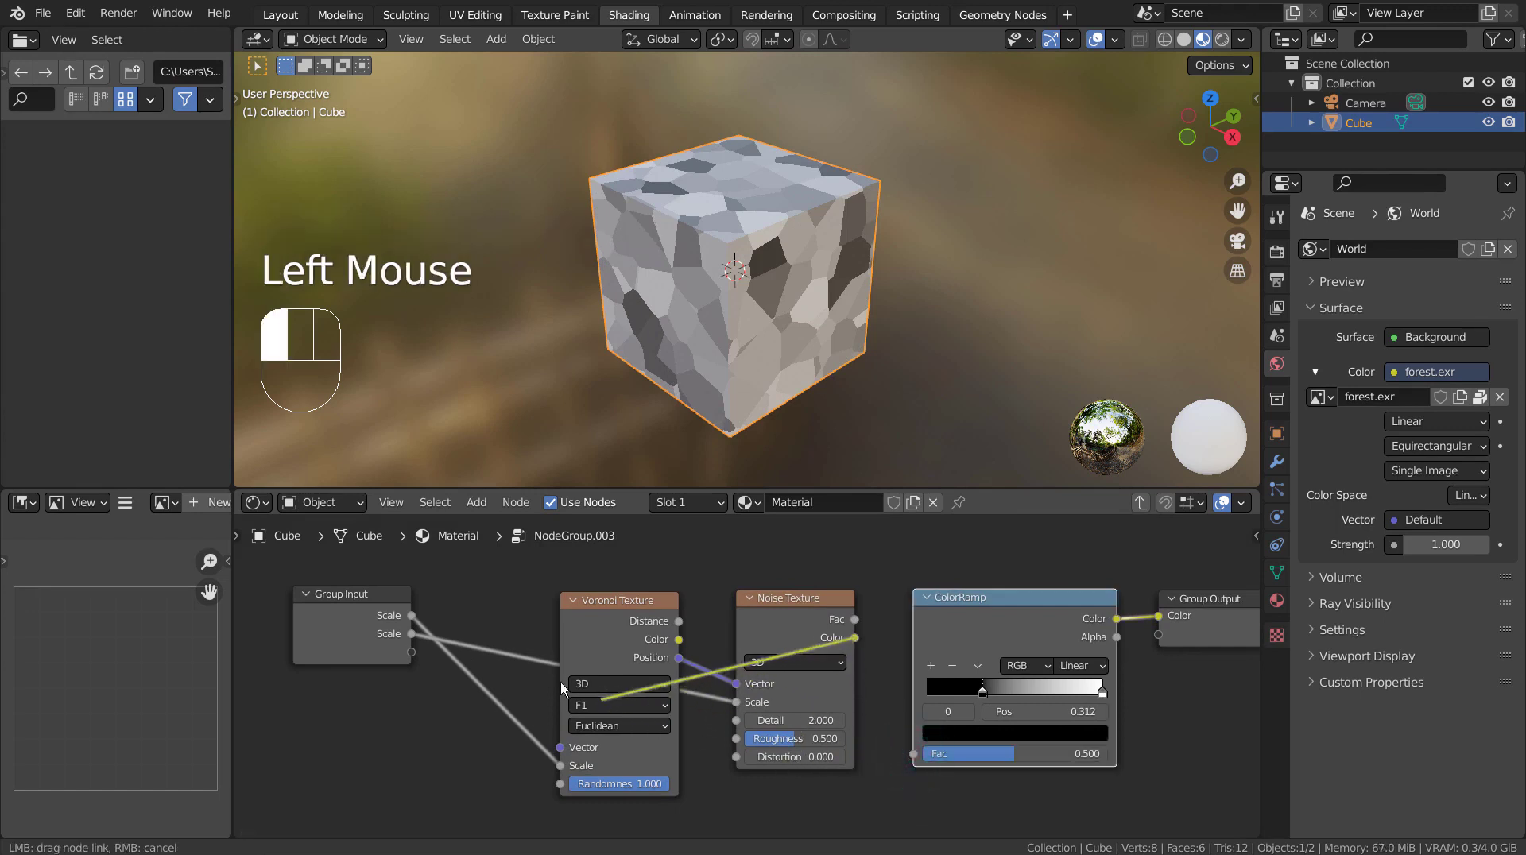
drag(561, 682, 919, 763)
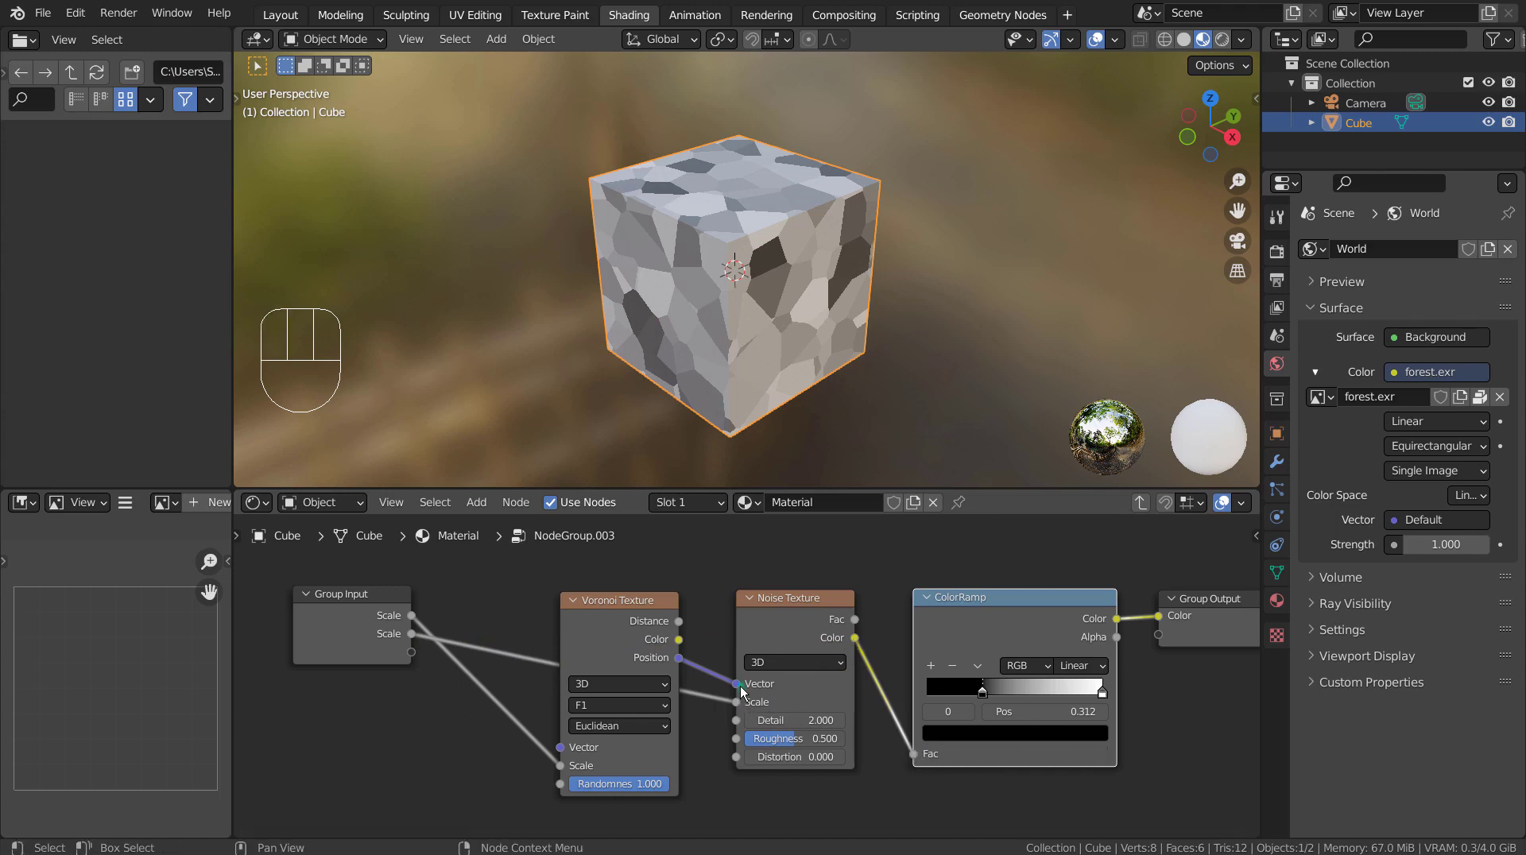
mouse_move(737, 684)
mouse_down()
mouse_move(411, 636)
mouse_move(737, 684)
mouse_up()
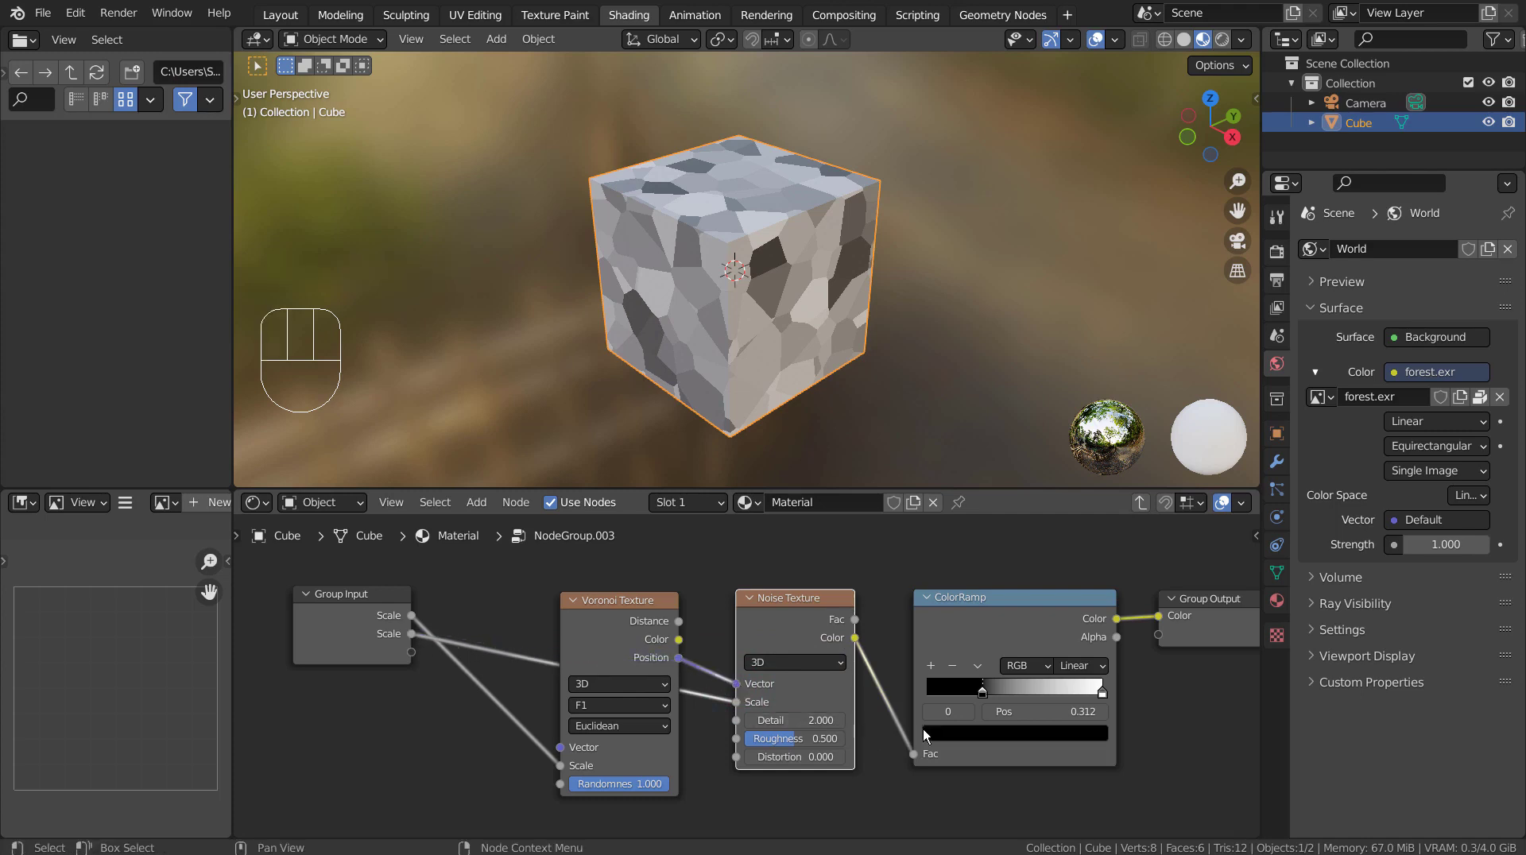
scroll(1120, 720, down, 3)
Return to the material tree, maximize the node editor and frame all nodes.
key(Tab)
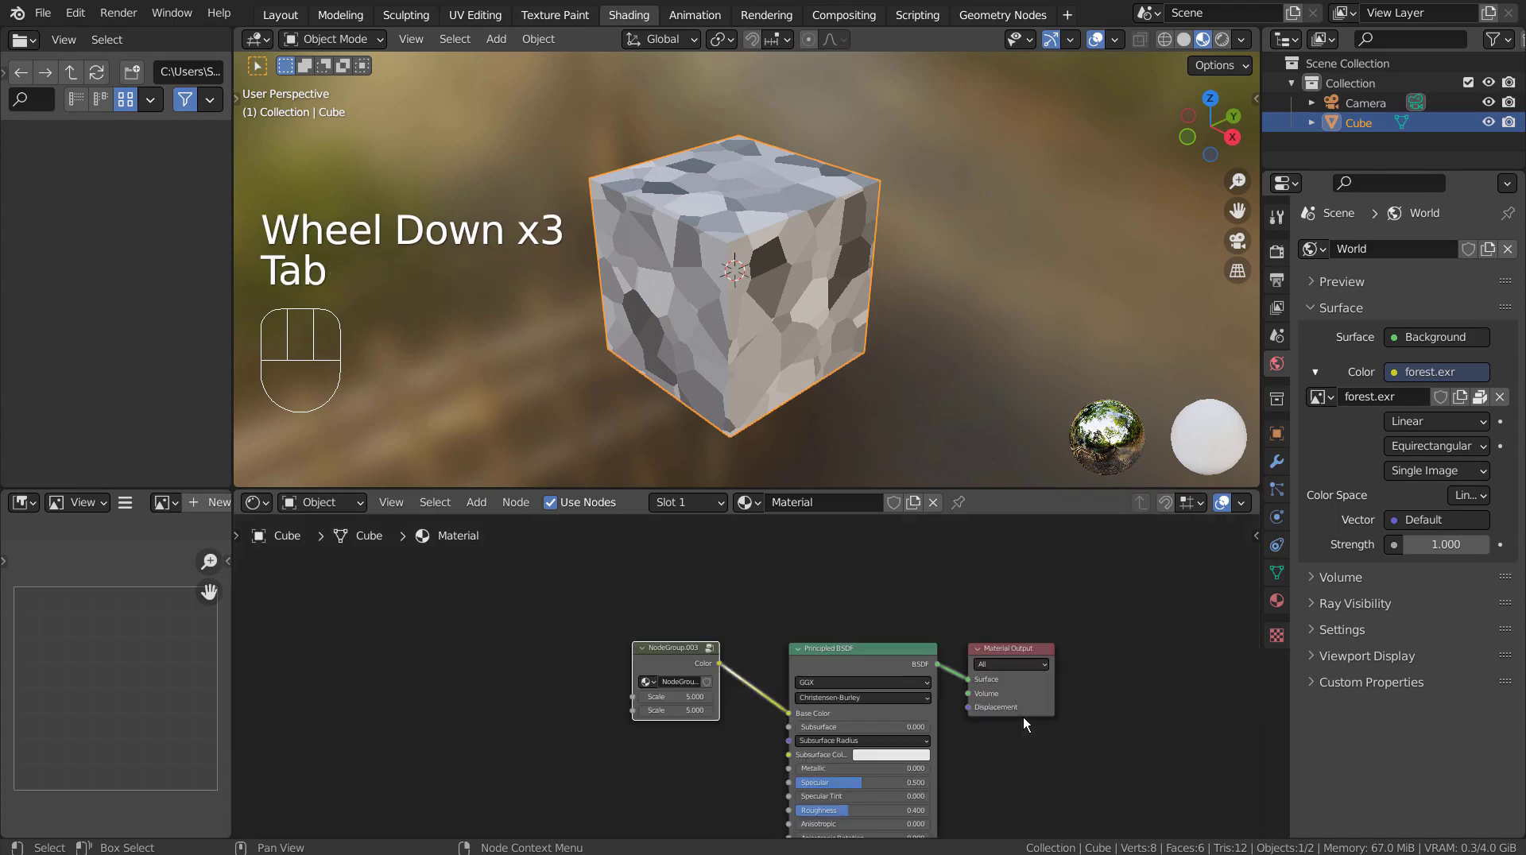
scroll(1018, 730, down, 4)
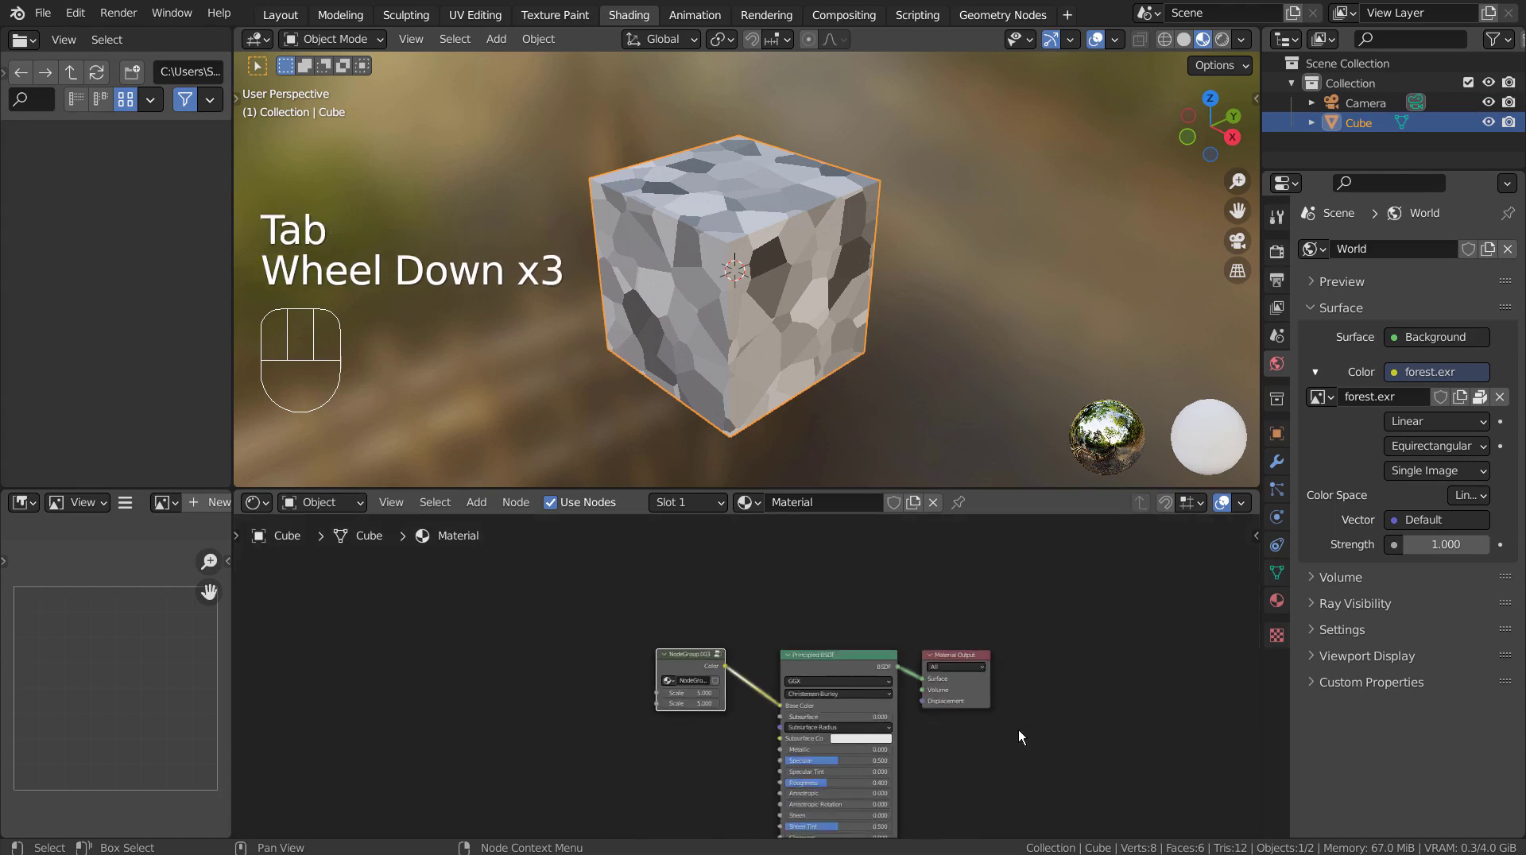
shift+middle_drag(1019, 730, 950, 619)
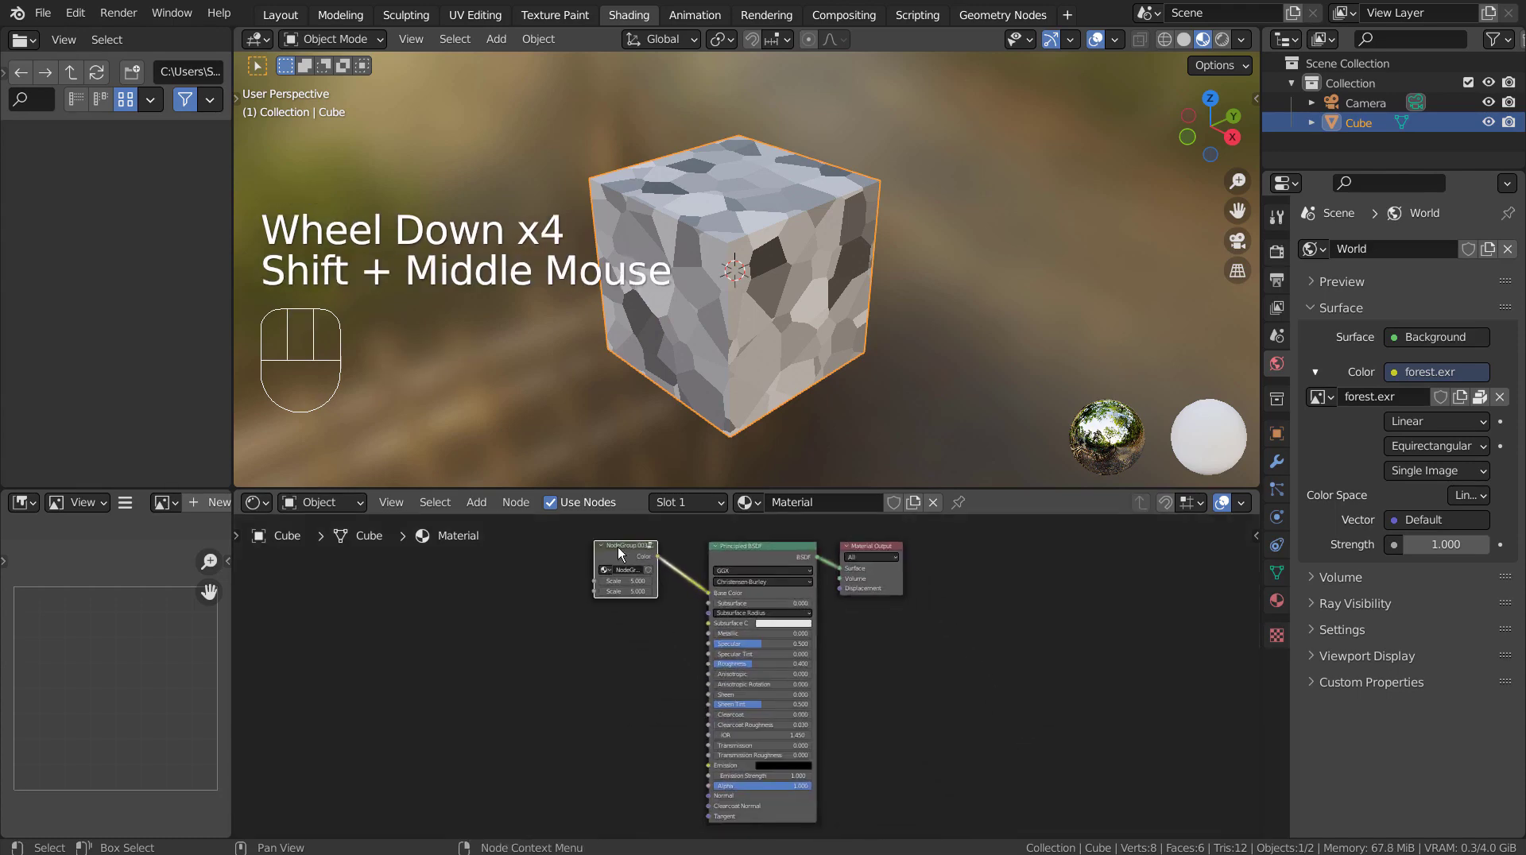
scroll(616, 569, up, 3)
key(ctrl+space)
key(Home)
shift+middle_drag(581, 442, 647, 596)
Ungroup NodeGroup.003 and shift its nodes left of the Principled BSDF.
right_click(523, 282)
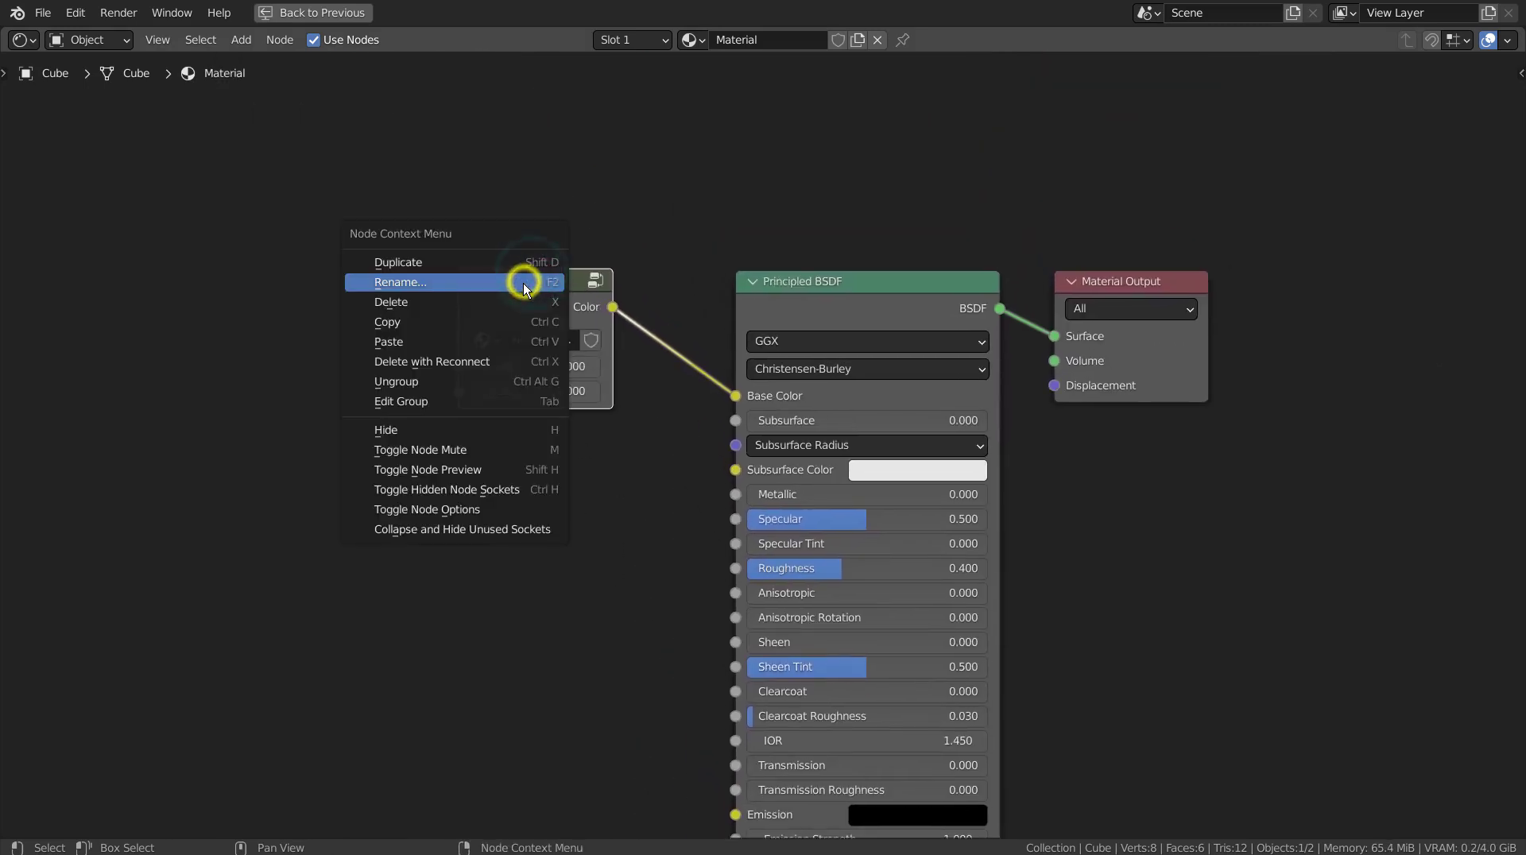
click(501, 382)
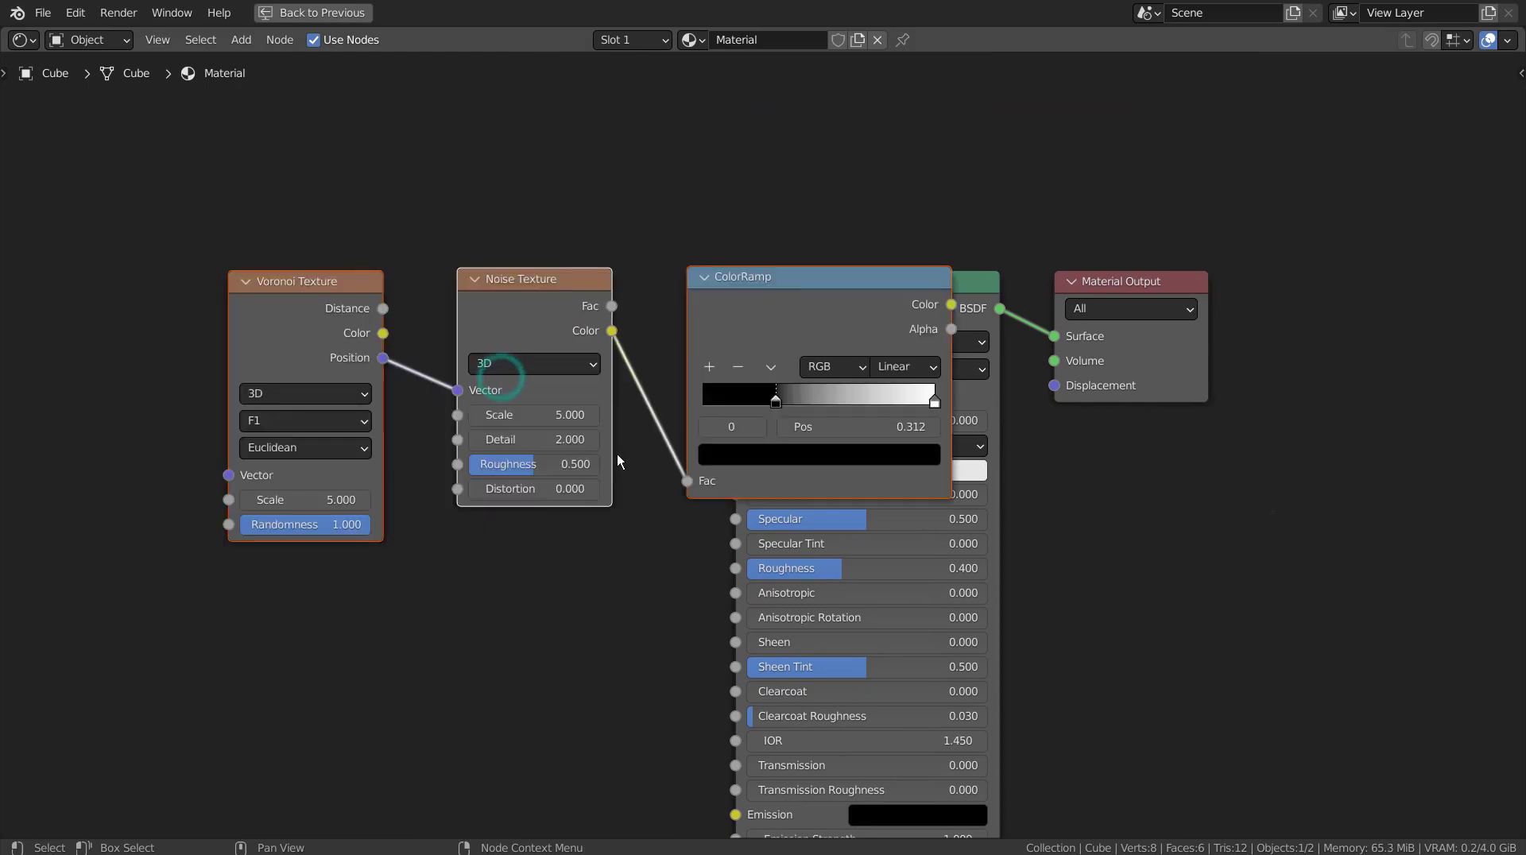
drag(799, 298, 515, 298)
middle_drag(617, 367, 848, 387)
Group the texture nodes, ungroup them with Ctrl+Alt+G, then regroup as NodeGroup.005.
key(ctrl+g)
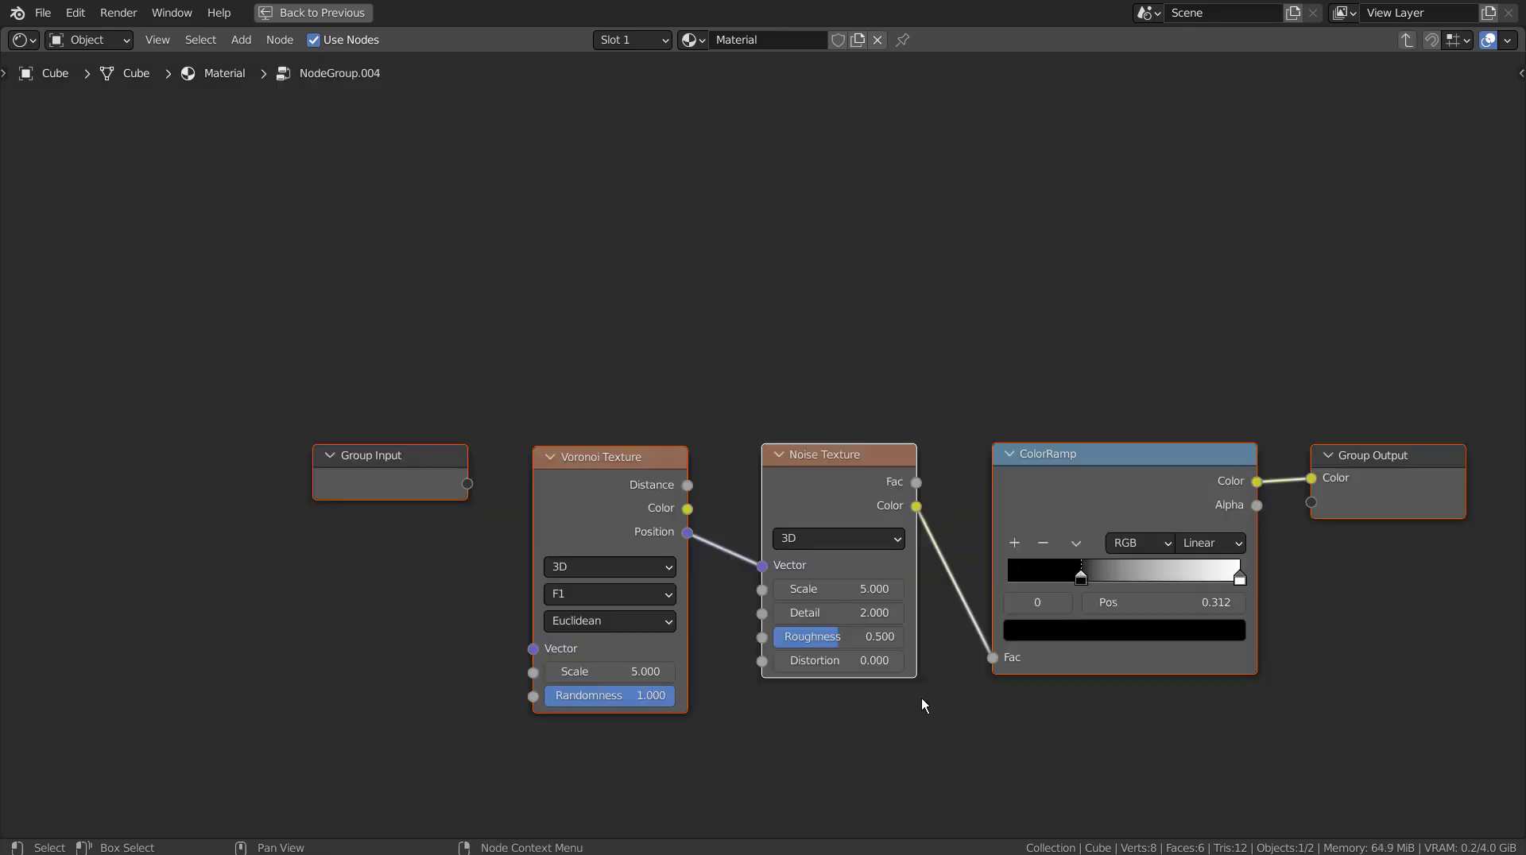
key(Tab)
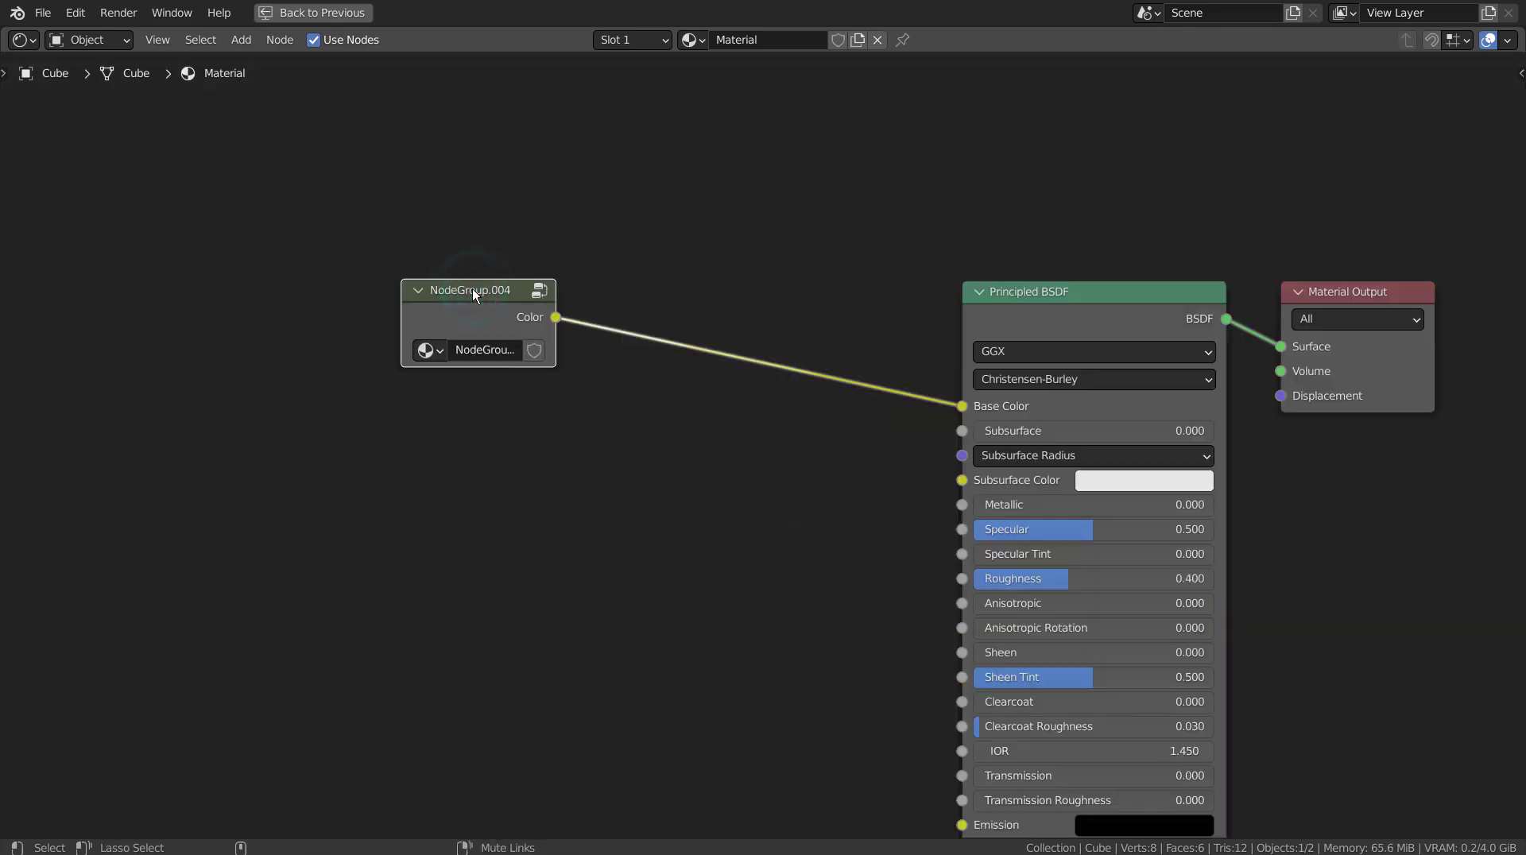
key(ctrl+alt+g)
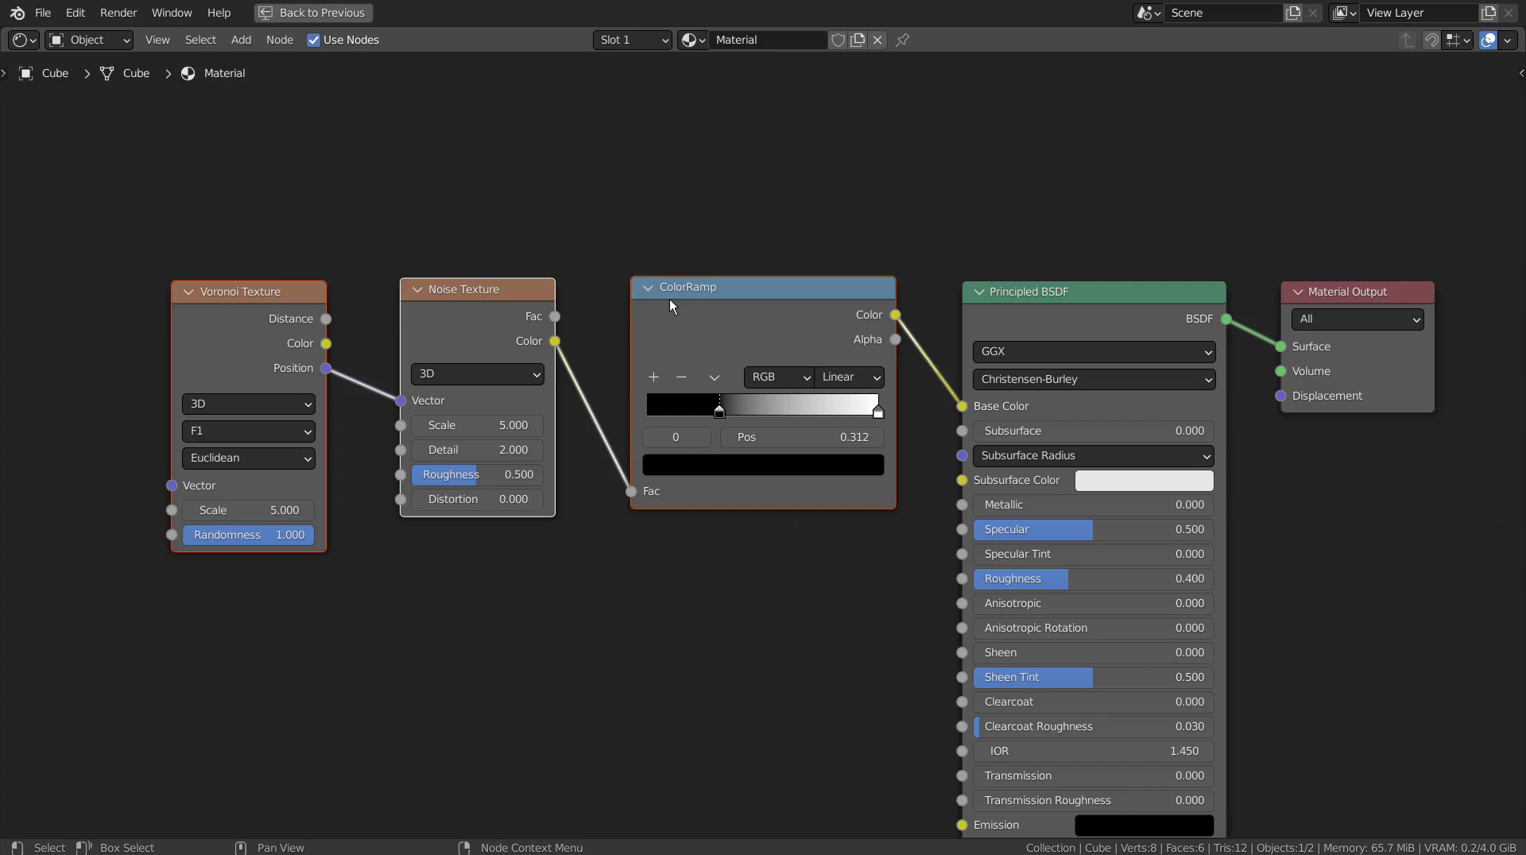
key(ctrl+g)
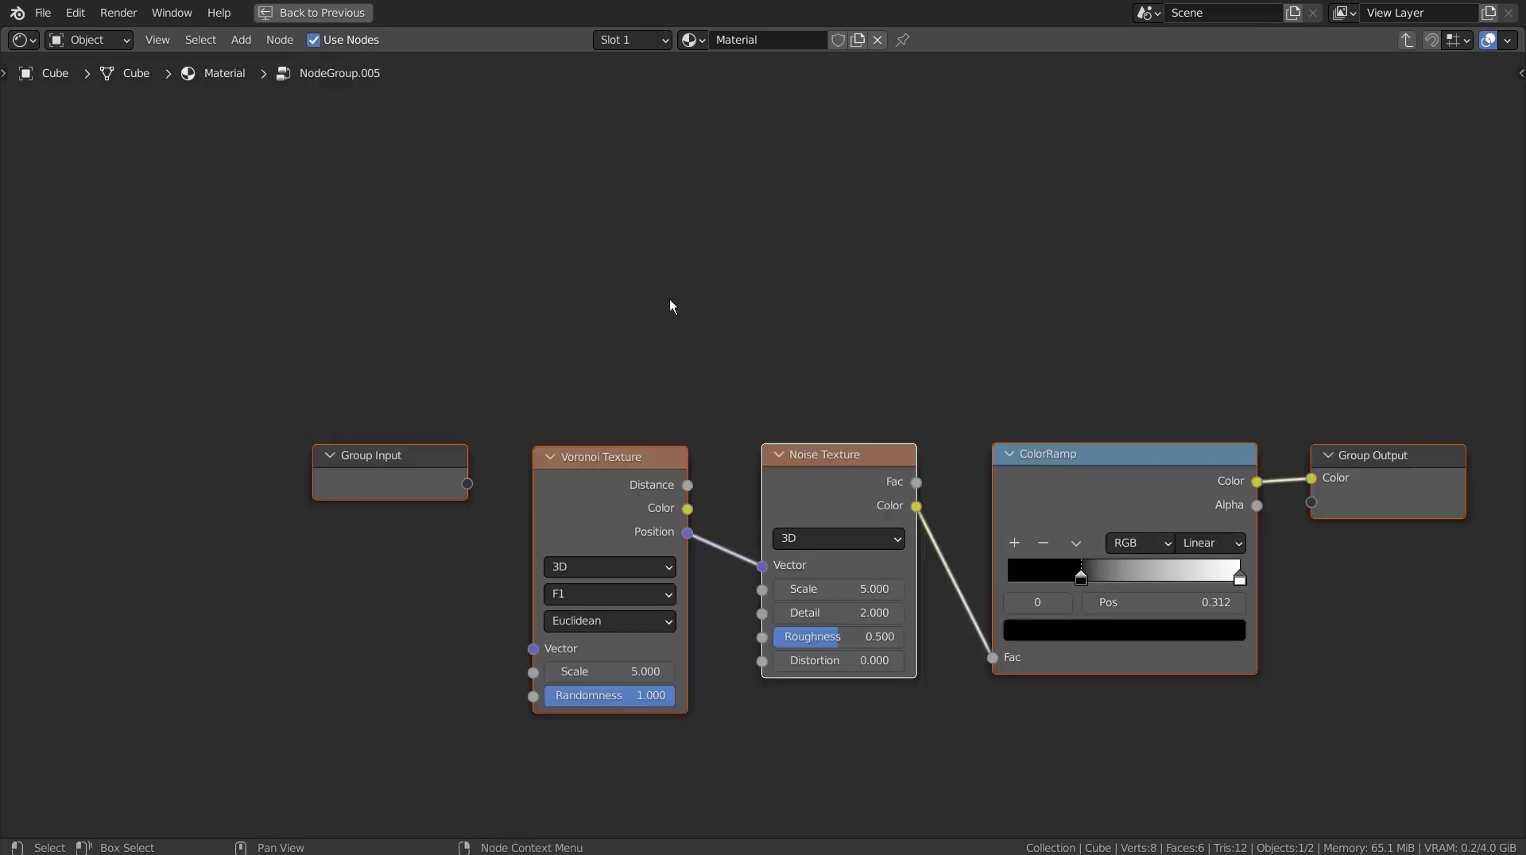
Un-maximize the node editor so the 3D viewport shows above NodeGroup.005's nodes.
key(ctrl+space)
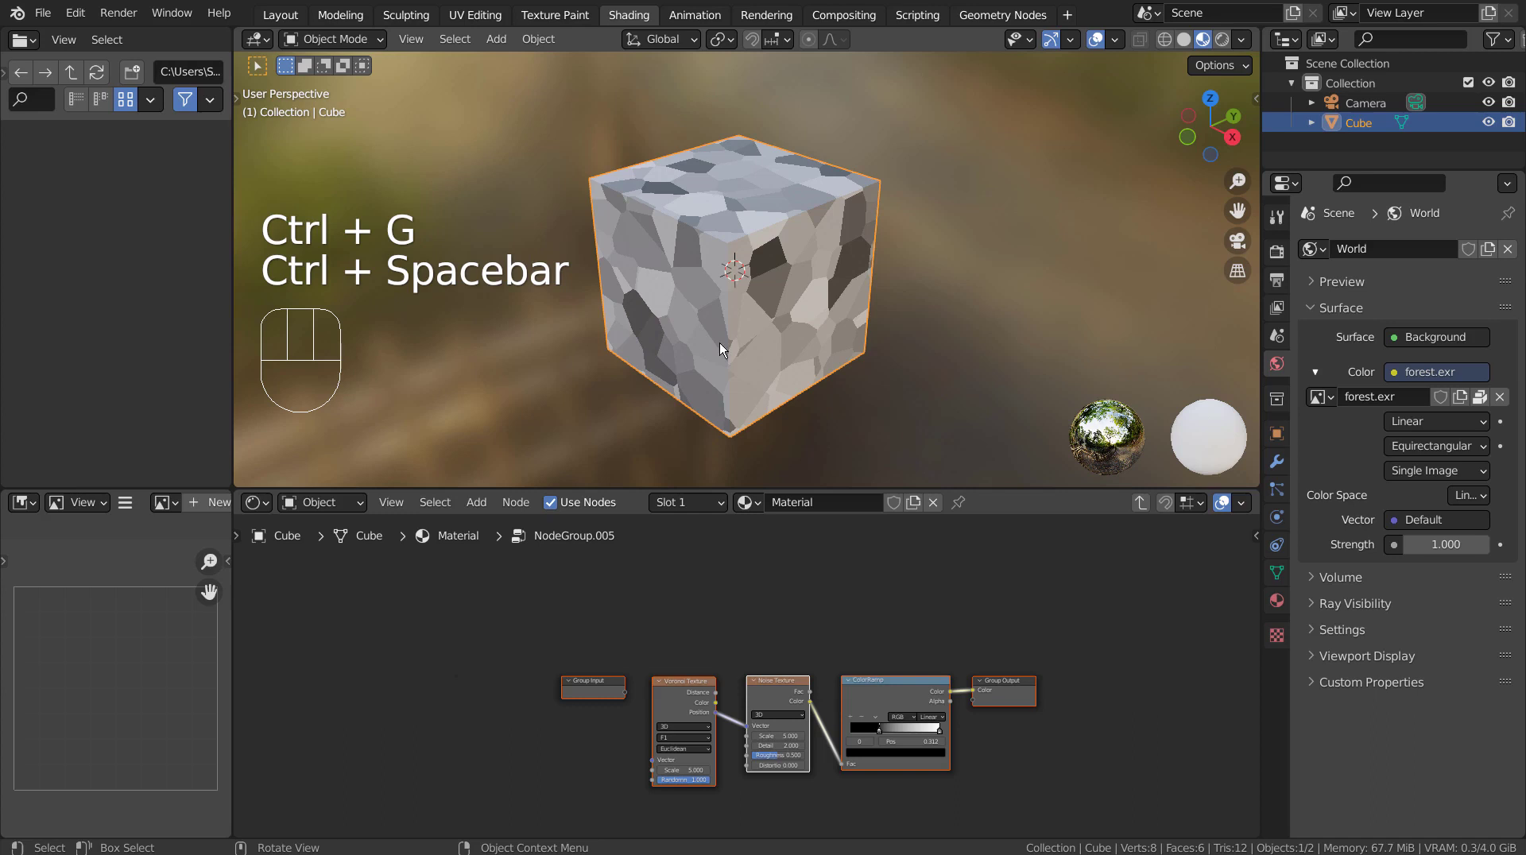